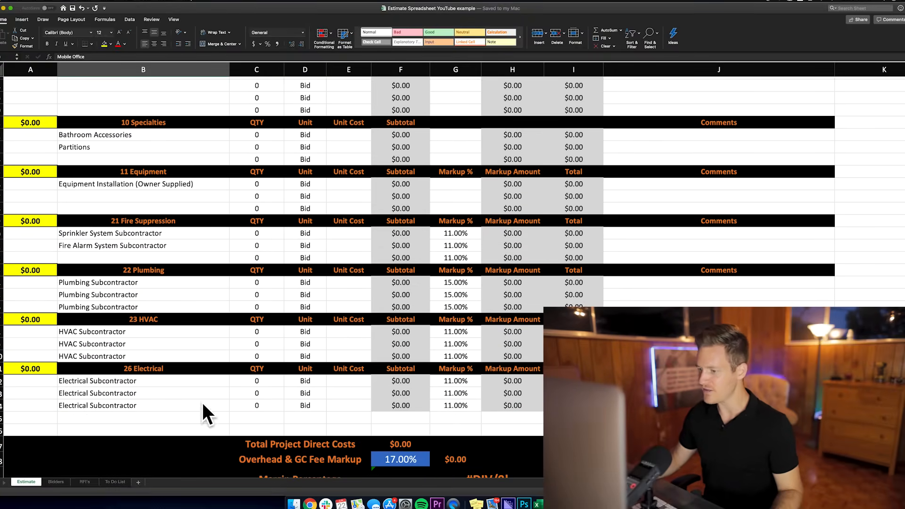
Inspect the sum formula behind the 01 General Conditions total in the section's header row
scroll(229, 326, up, 15)
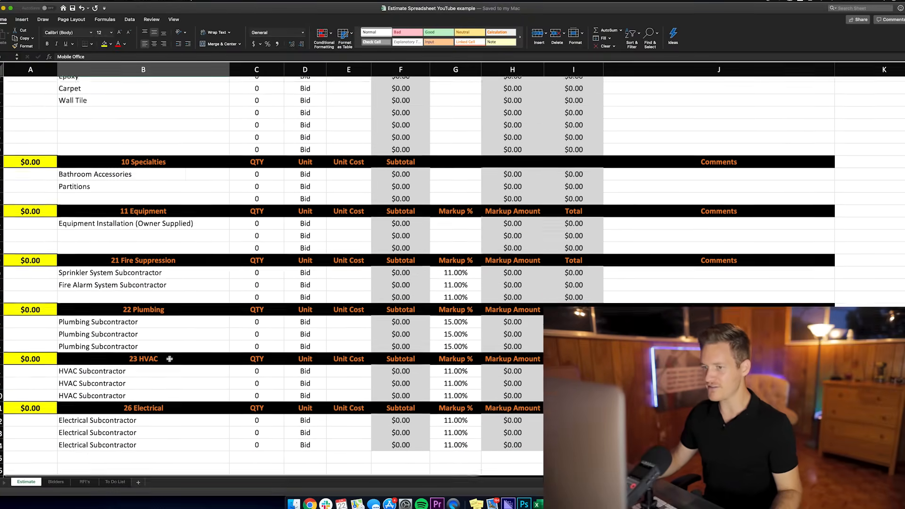
scroll(173, 361, up, 10)
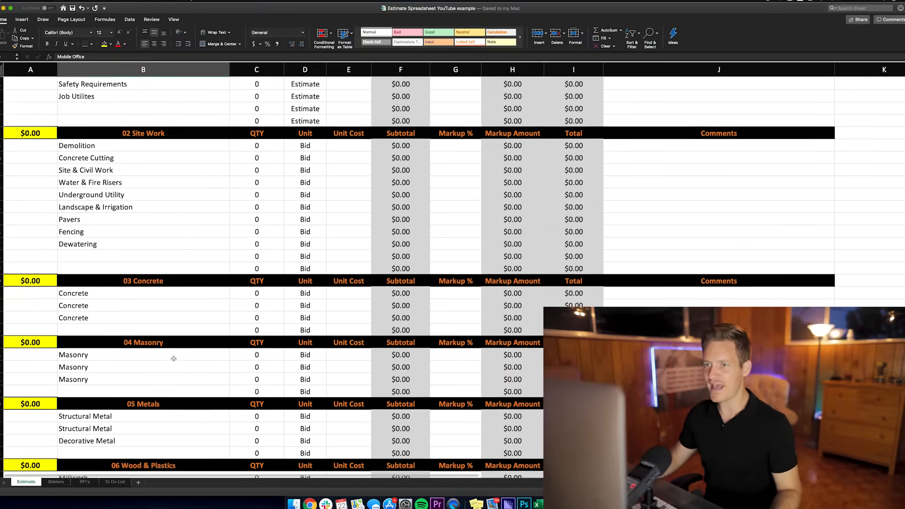
scroll(58, 119, up, 2)
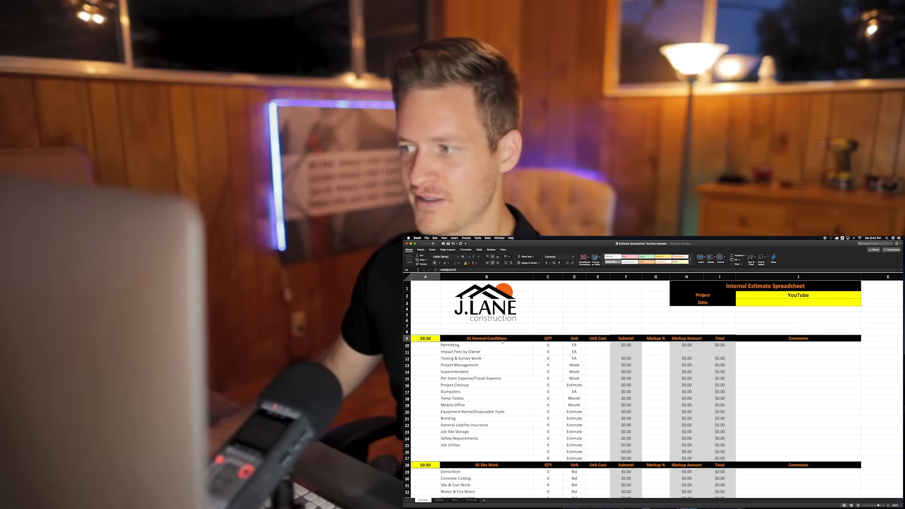
double_click(430, 338)
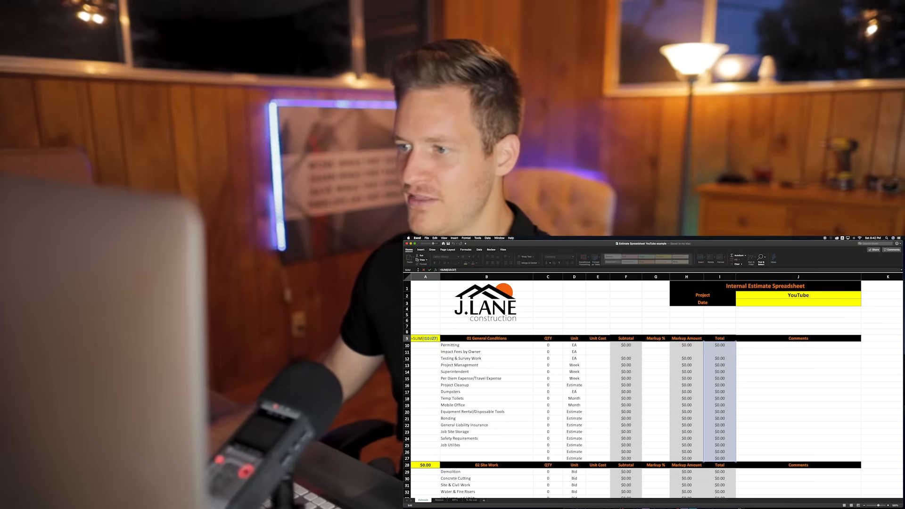
key(Return)
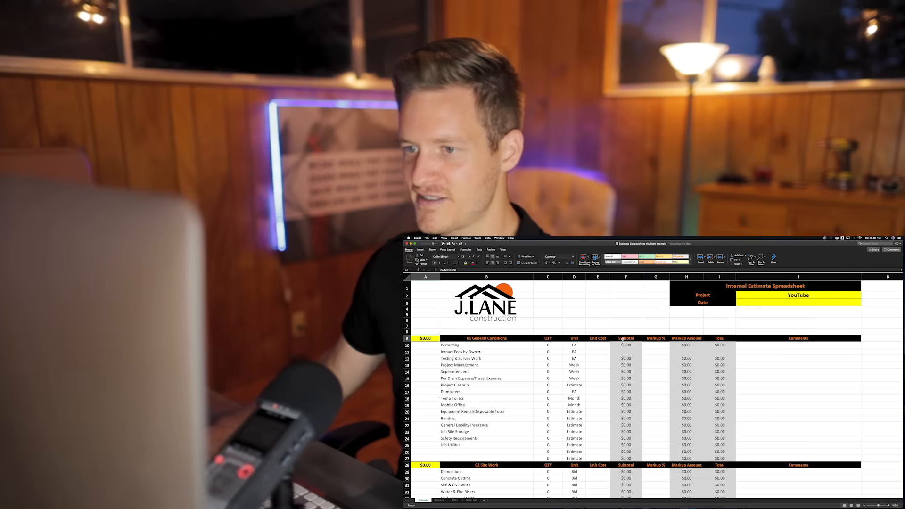
Fill in the Permitting line with quantity 1, unit cost $5,000 and a 3% markup
click(548, 345)
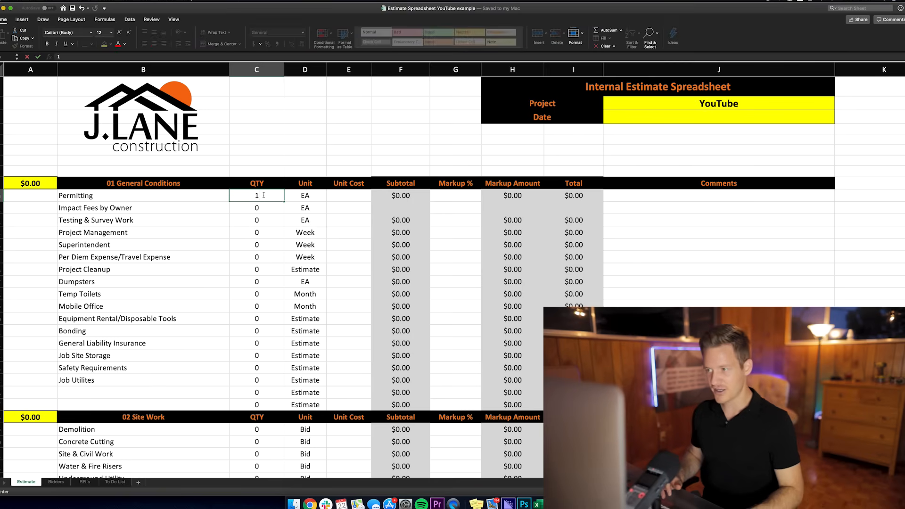
click(655, 344)
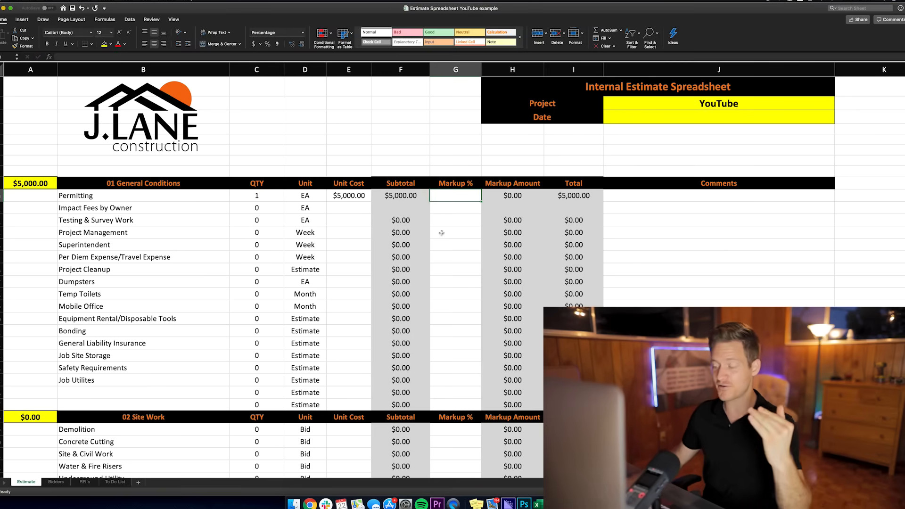
scroll(441, 233, down, 10)
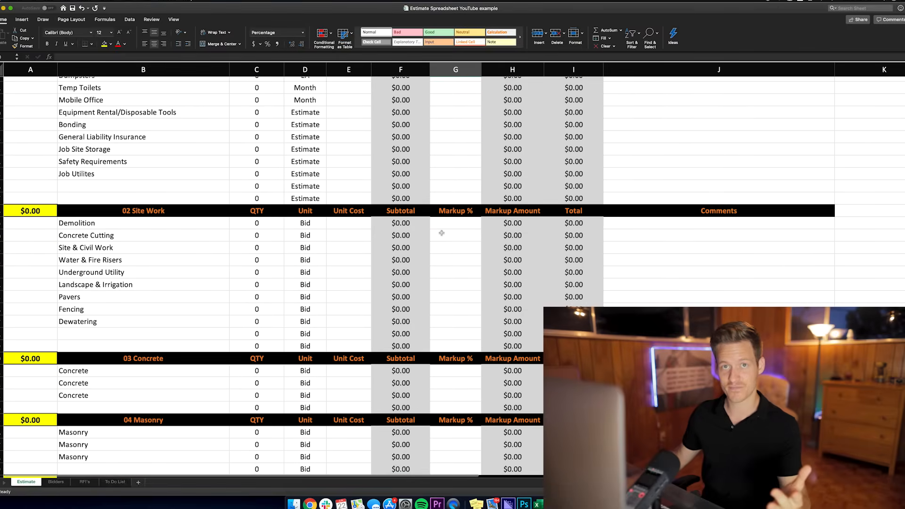
scroll(441, 233, up, 10)
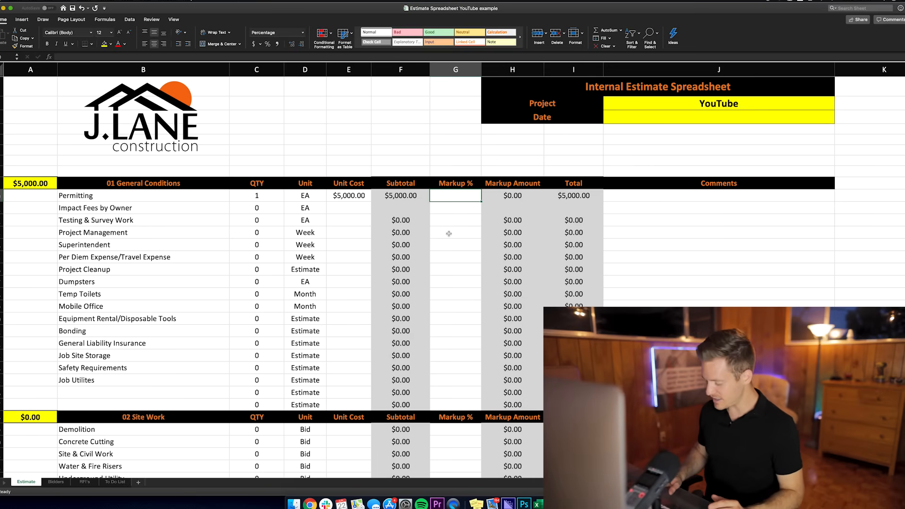
text(3)
key(Return)
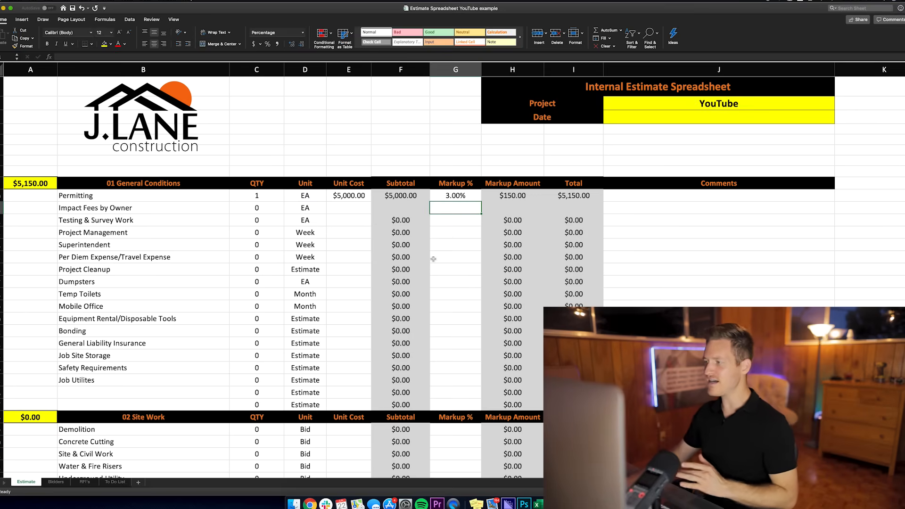
Examine the Permitting total, the General Conditions section sum and that section's line items, including Project Management, Impact Fees and Testing & Survey Work
click(574, 196)
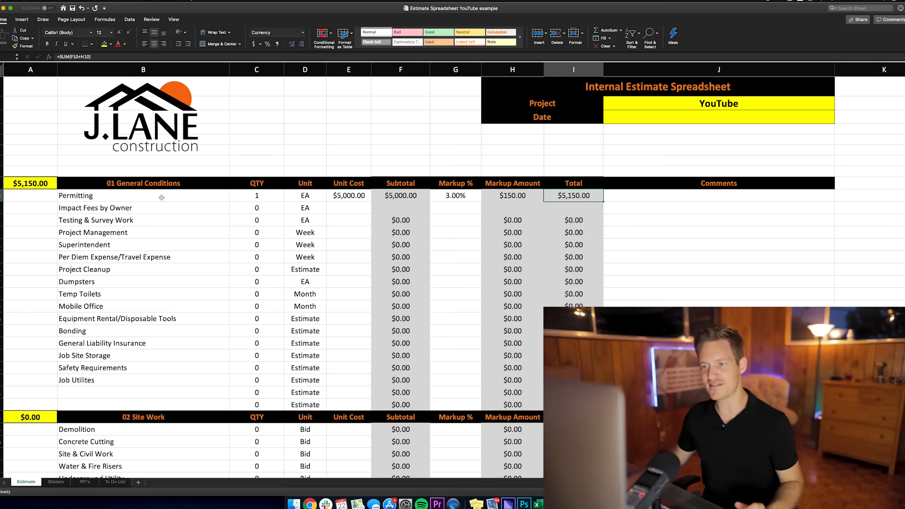
click(48, 184)
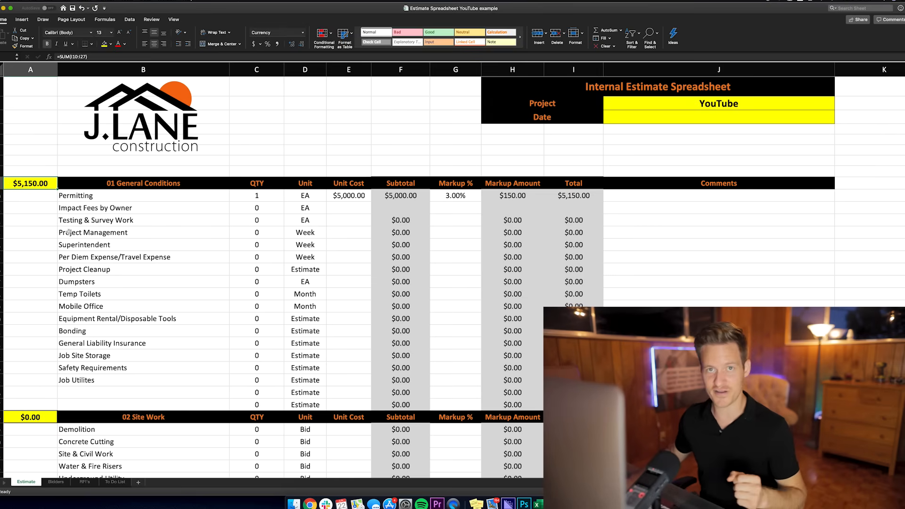
scroll(69, 232, down, 4)
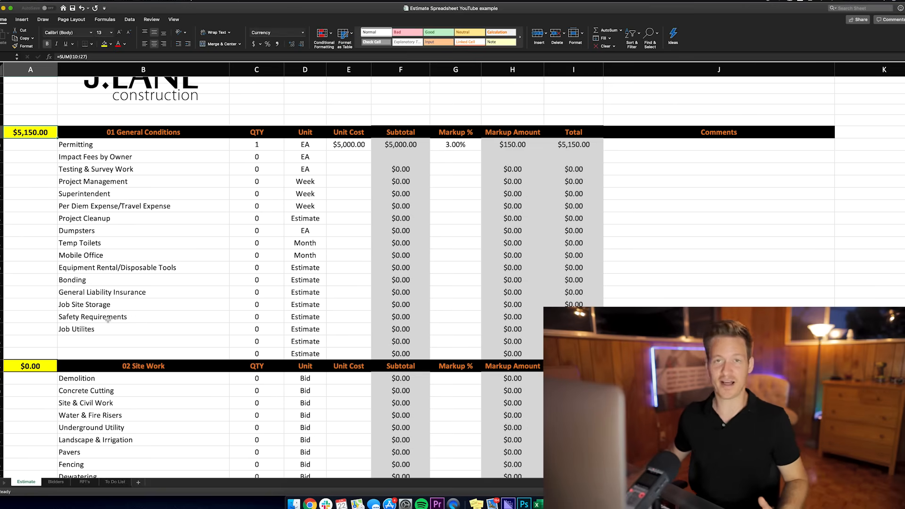
click(116, 220)
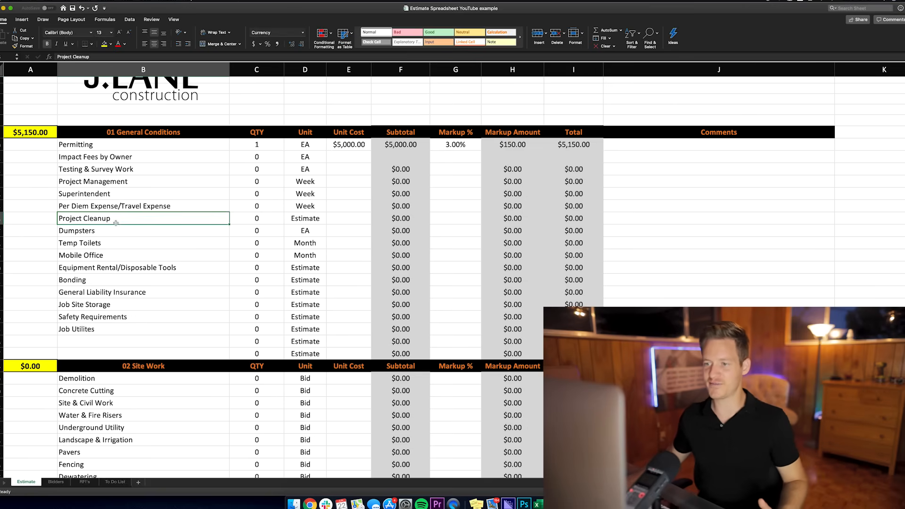
click(102, 185)
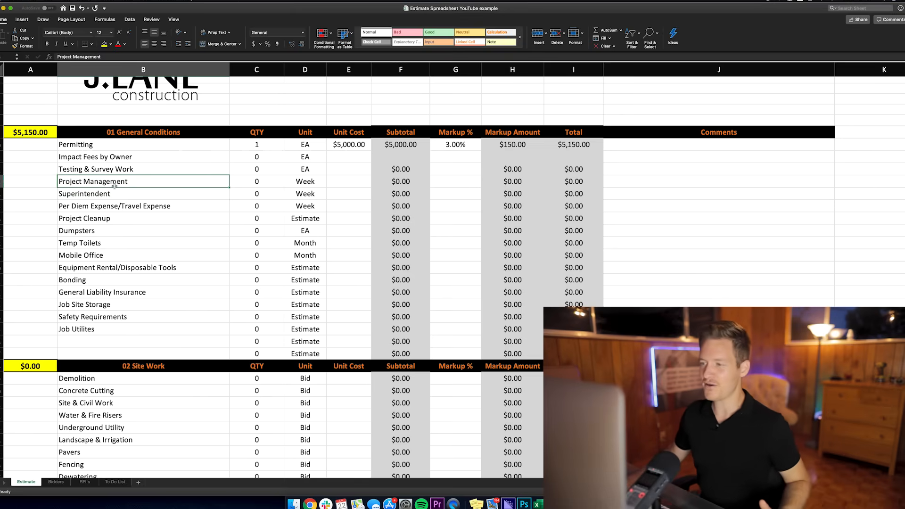
click(150, 160)
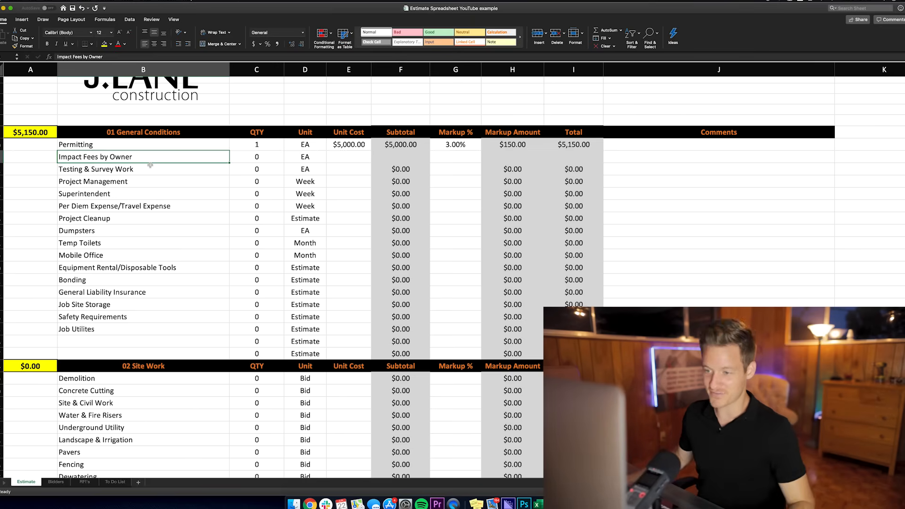
click(136, 170)
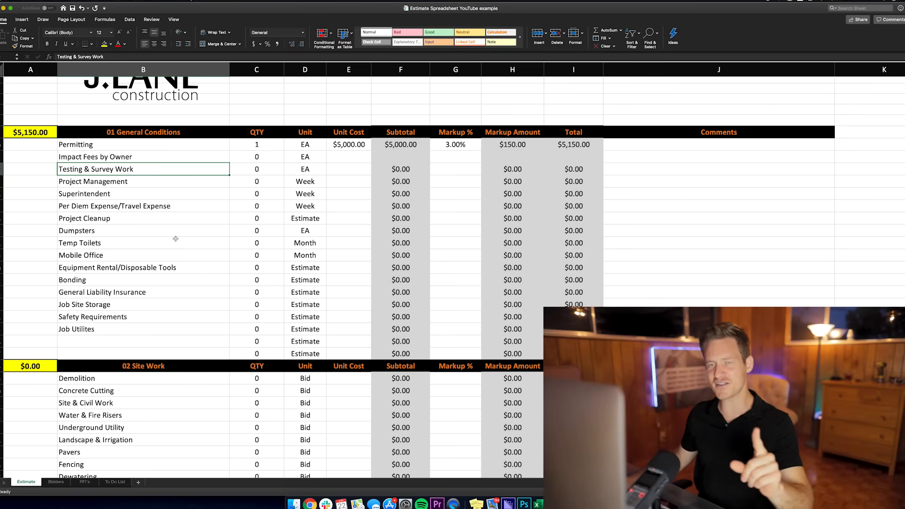
Review the 02 Site Work line items and markup column, plus the Concrete, Masonry, Metals and other divisions below
scroll(175, 239, down, 7)
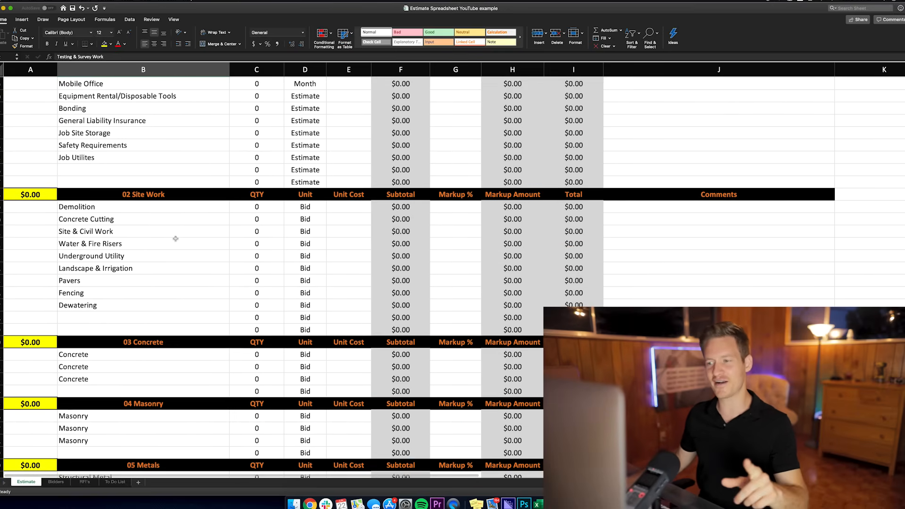
scroll(175, 238, down, 2)
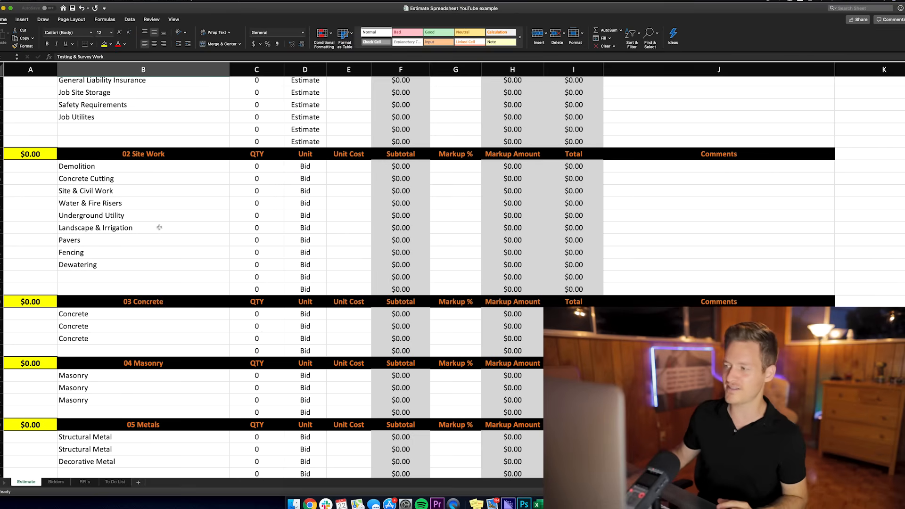
click(445, 186)
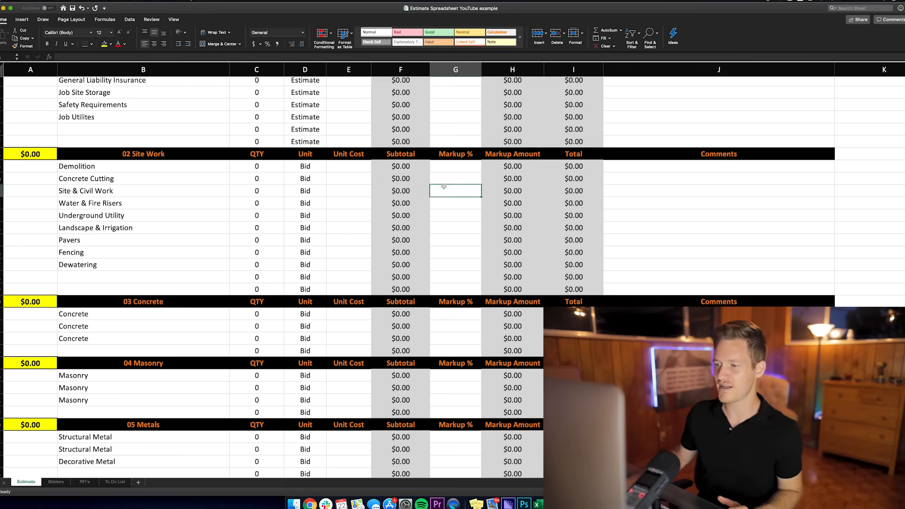
scroll(163, 227, down, 1)
scroll(162, 227, down, 5)
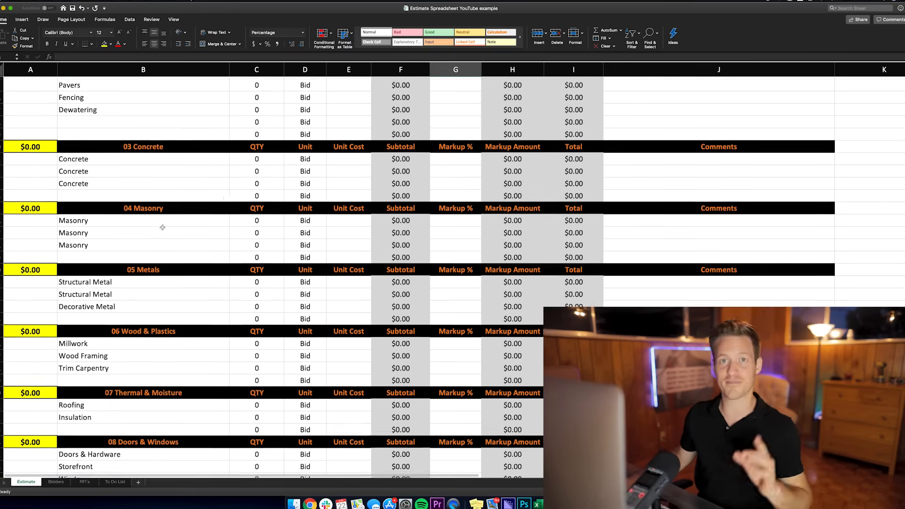
scroll(163, 227, up, 3)
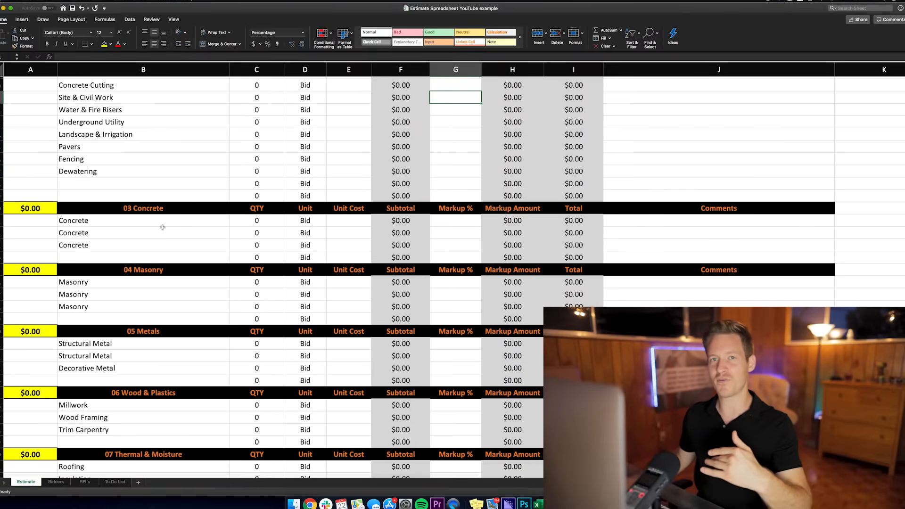
scroll(163, 227, up, 3)
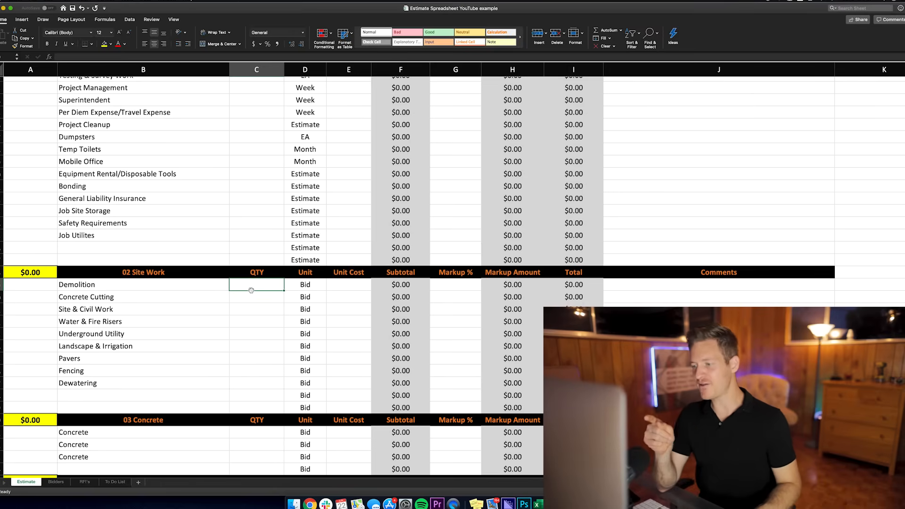
Enter quantity 1 and unit cost $3,500 for Demolition under 02 Site Work
text(1)
key(Tab)
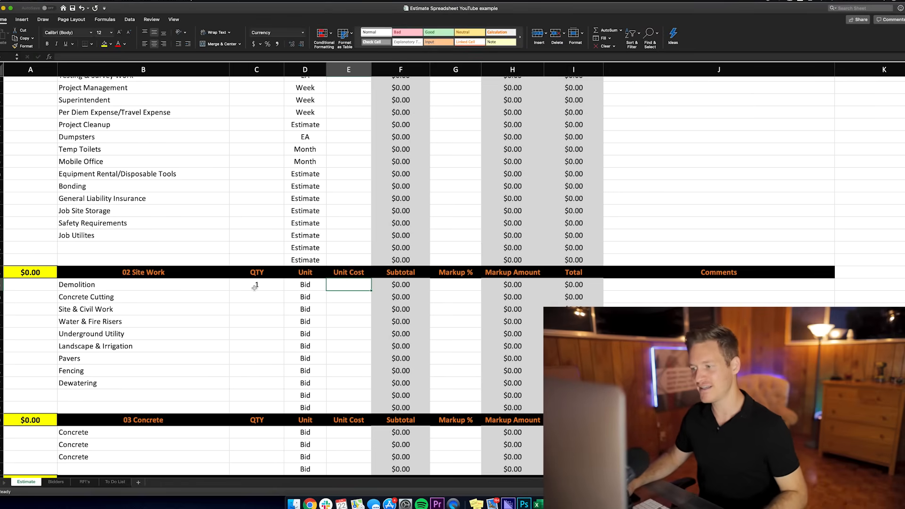
click(253, 286)
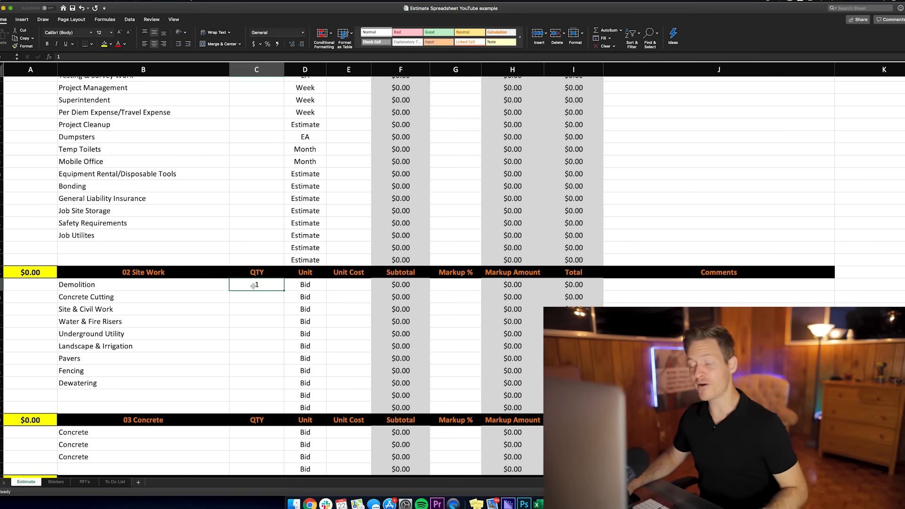
click(337, 285)
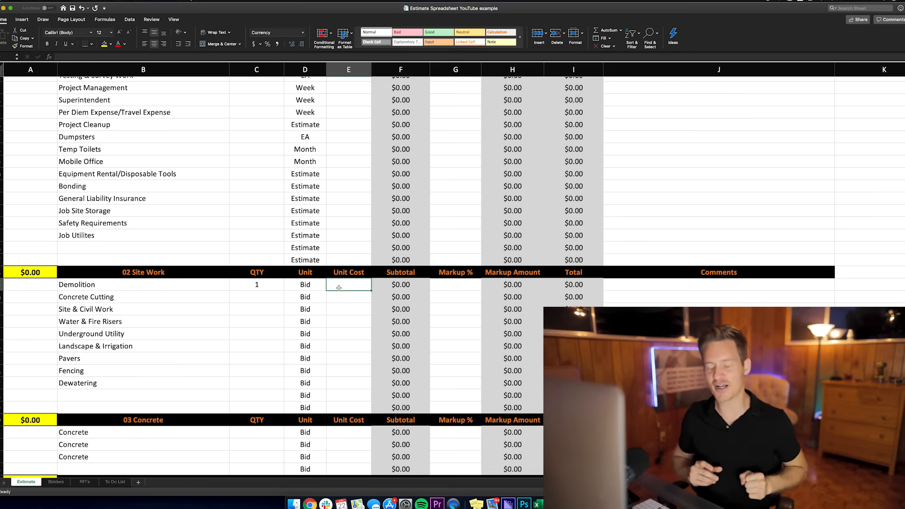
text(3,5)
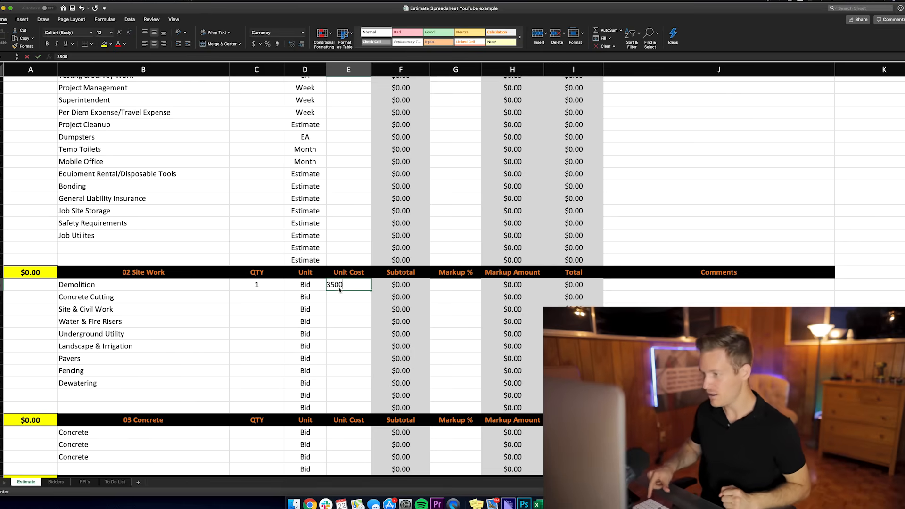
text(00)
key(Return)
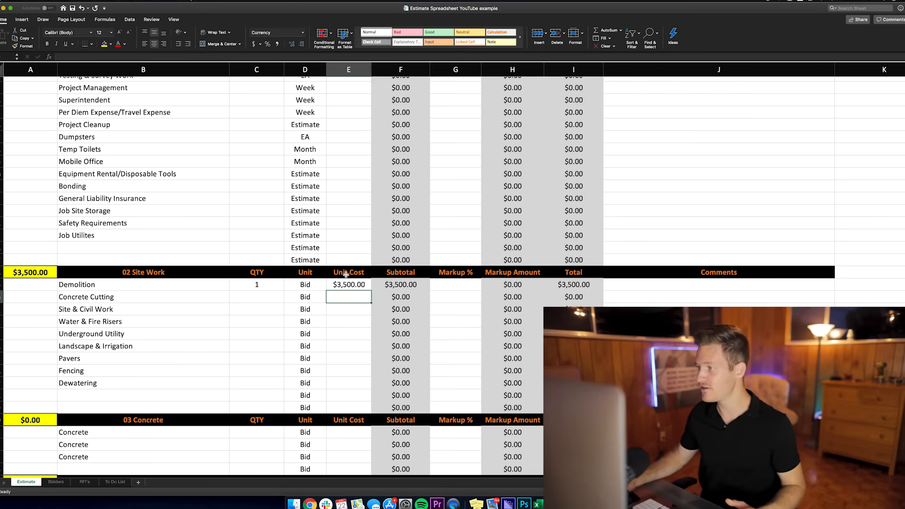
Set the Demolition markup to 5% and check the formula in its total
scroll(346, 275, up, 10)
click(650, 103)
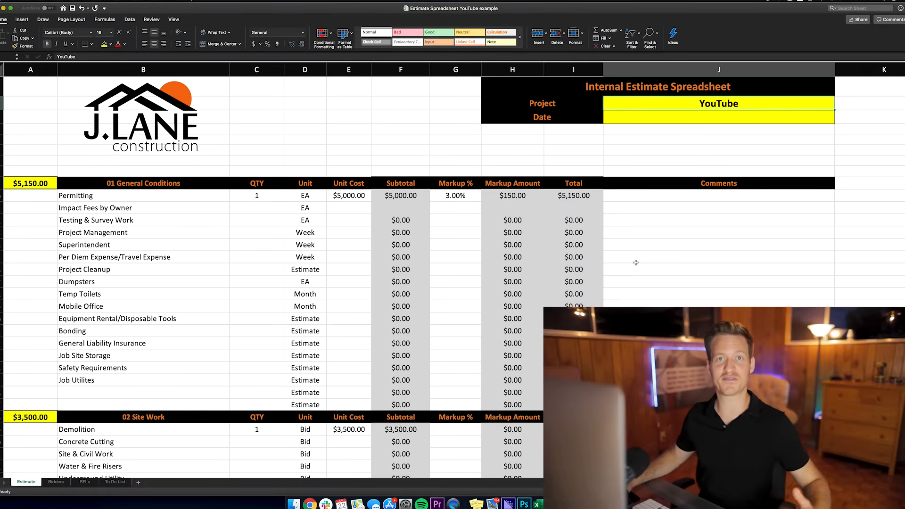
scroll(392, 343, down, 6)
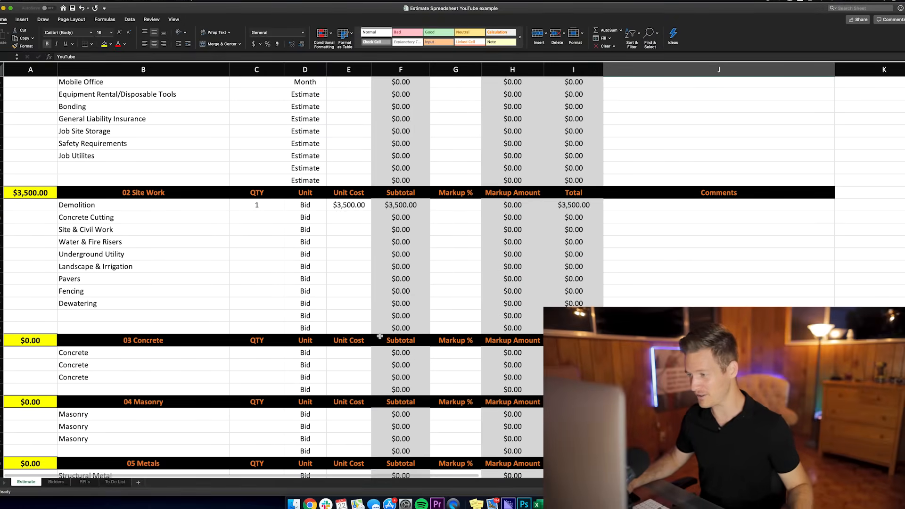
click(277, 208)
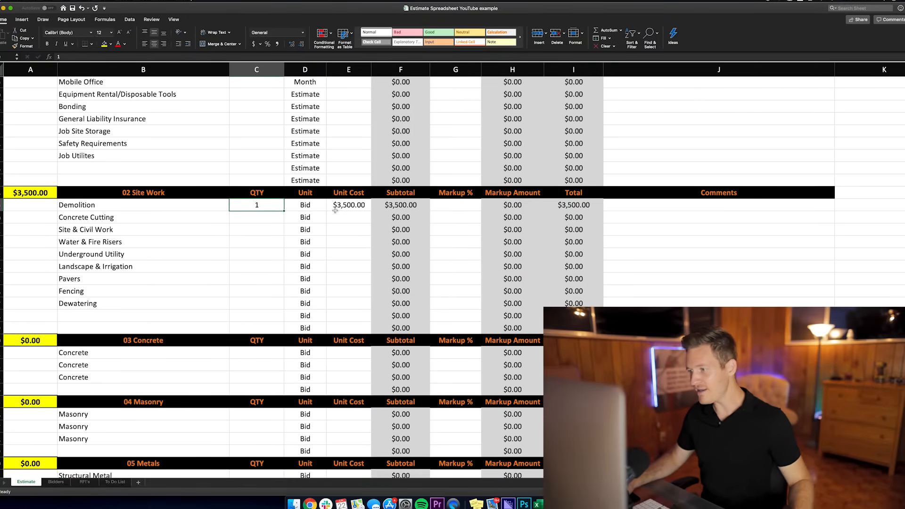
click(342, 208)
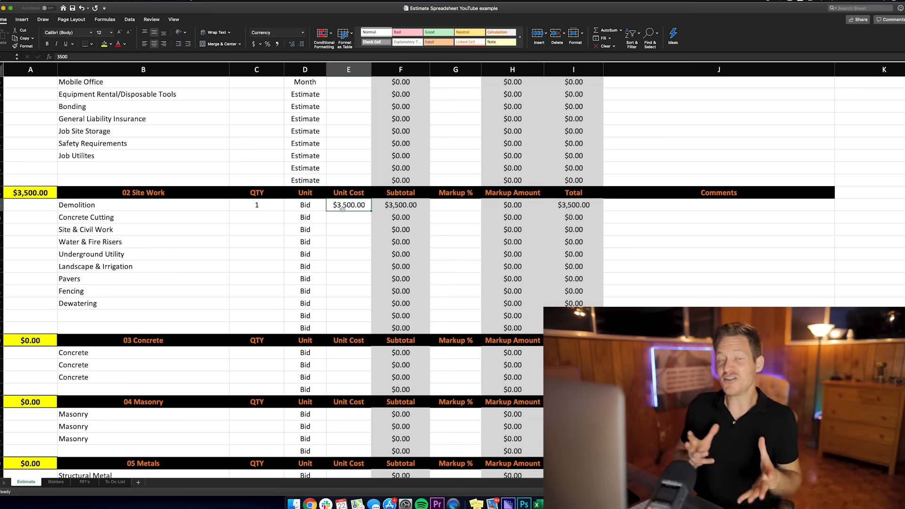
click(469, 208)
text(5%)
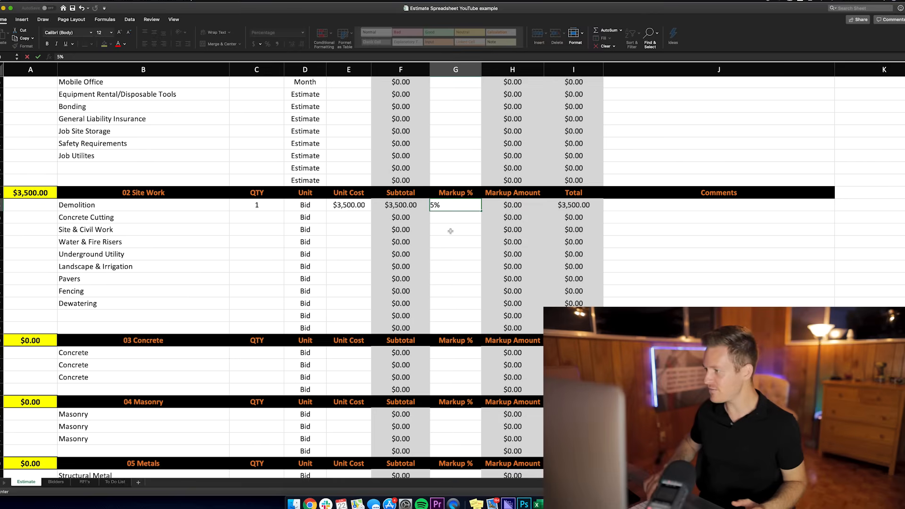
key(Return)
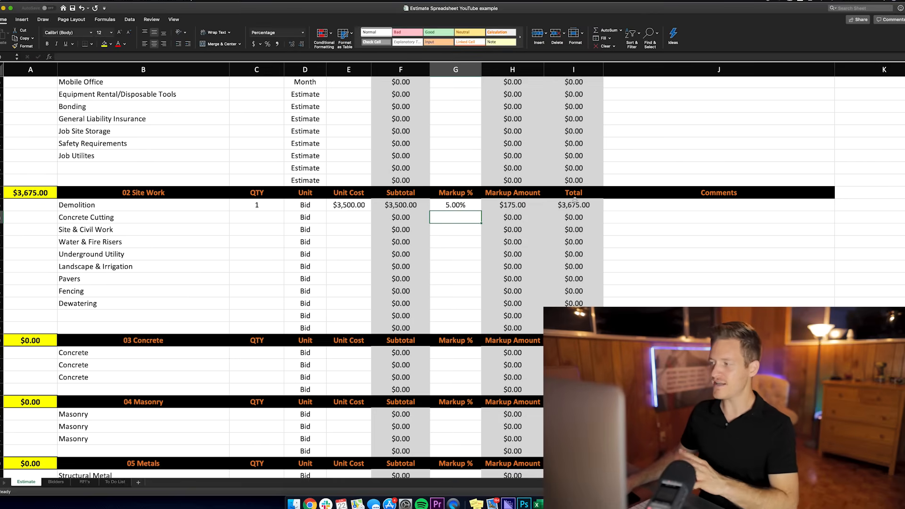
click(575, 204)
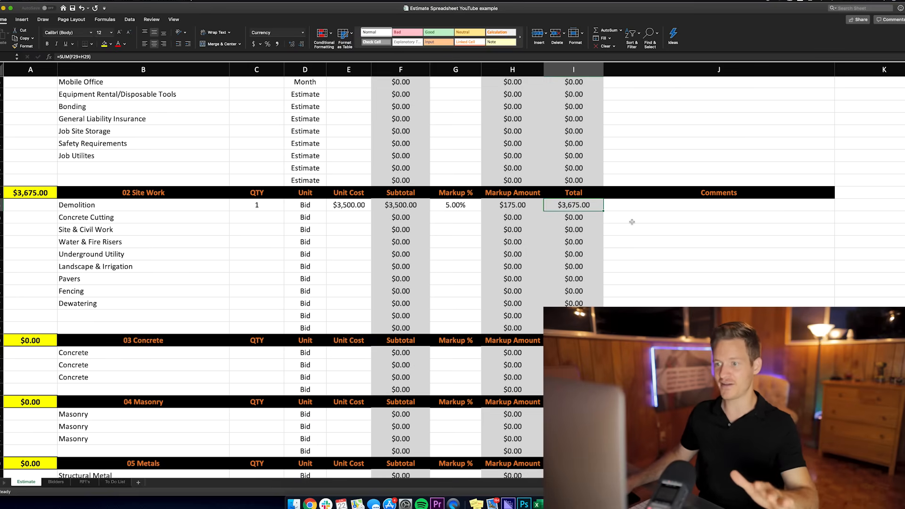
Enter quantity 1 and unit cost $4,500 for Concrete Cutting under 02 Site Work
click(51, 192)
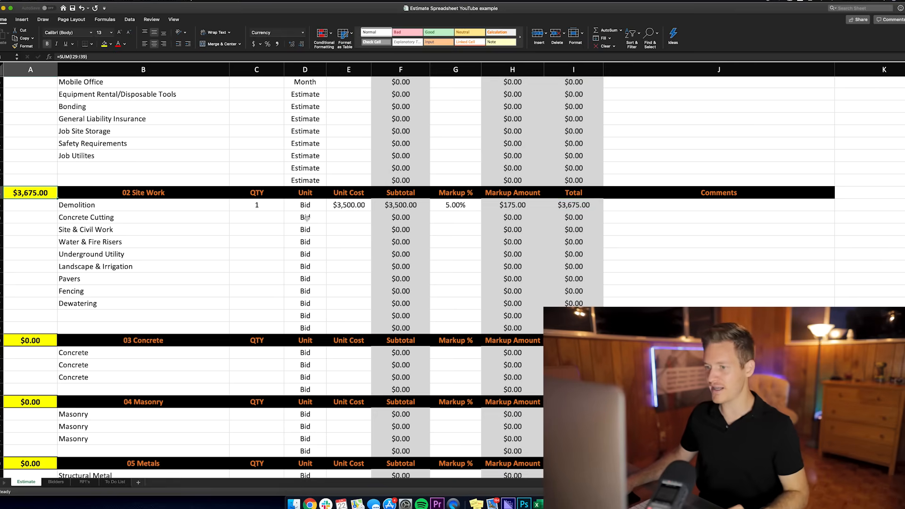
click(258, 216)
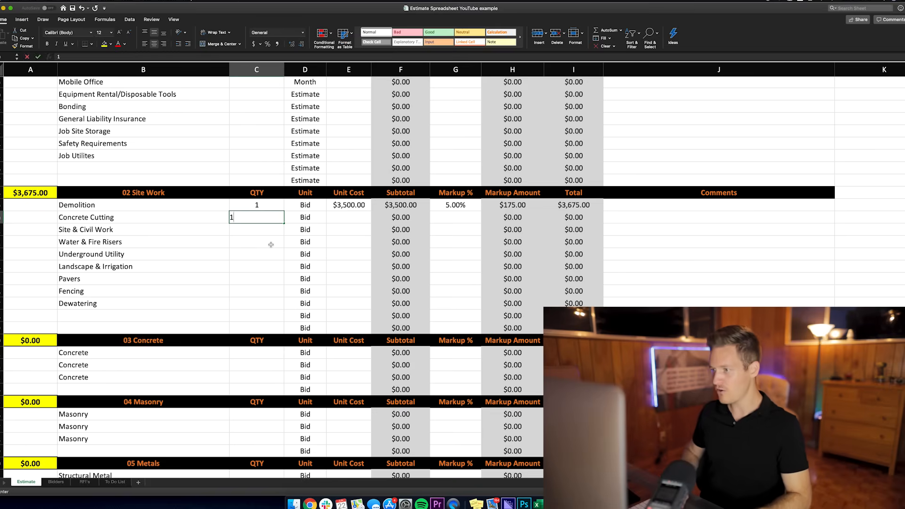
key(Tab)
key(Tab)
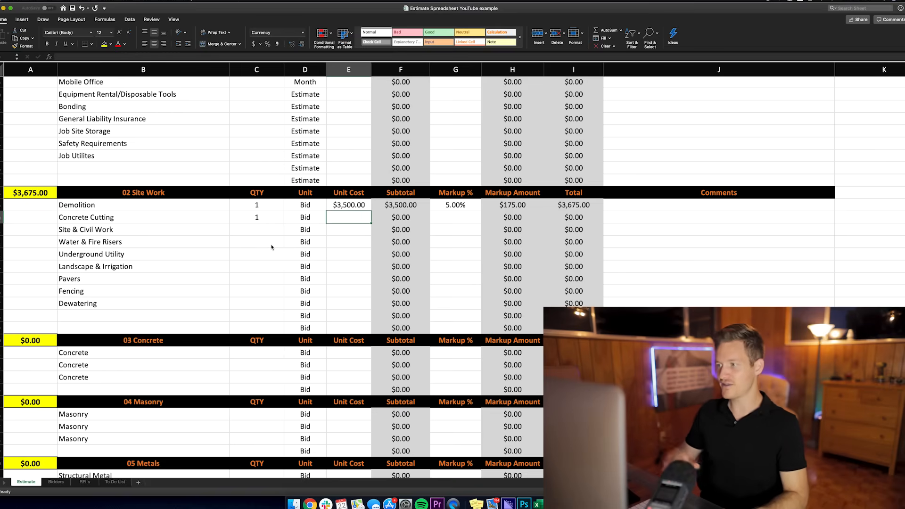
text(4500)
key(Return)
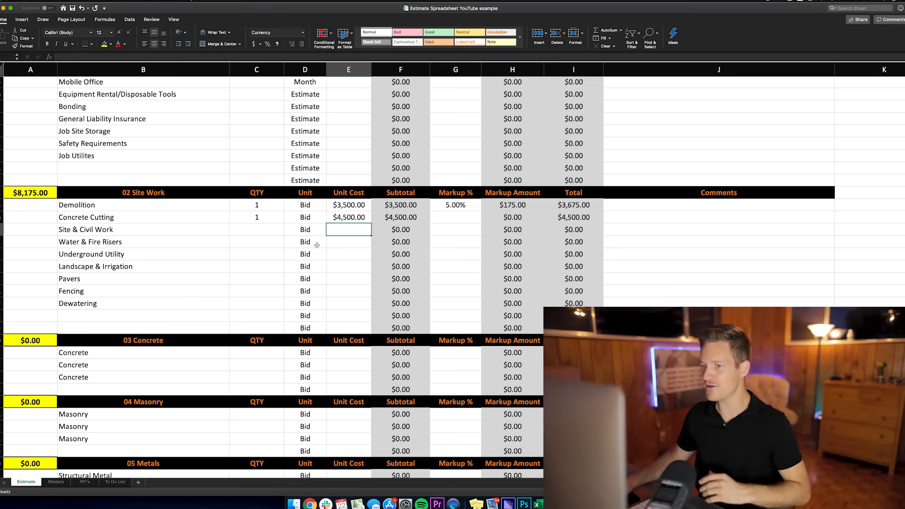
Check the 02 Site Work section sum formula against the Demolition and Concrete Cutting totals
drag(583, 220, 576, 206)
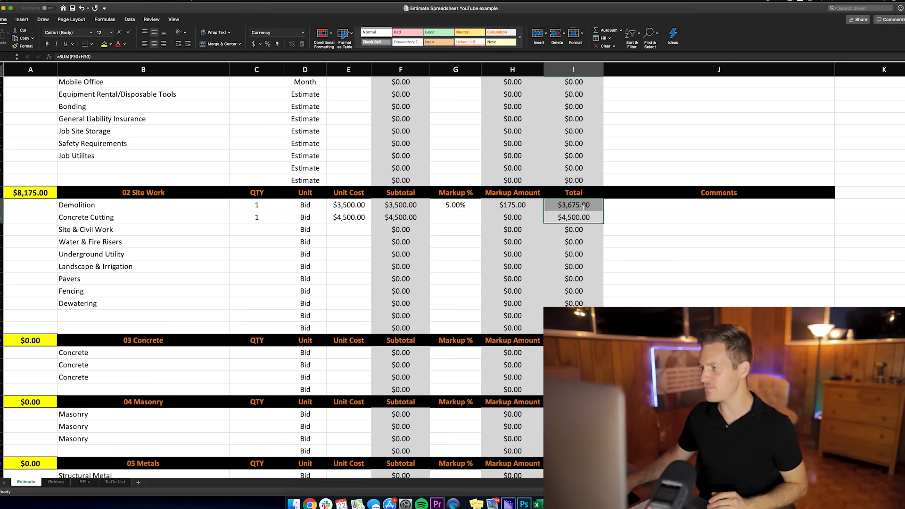
double_click(29, 190)
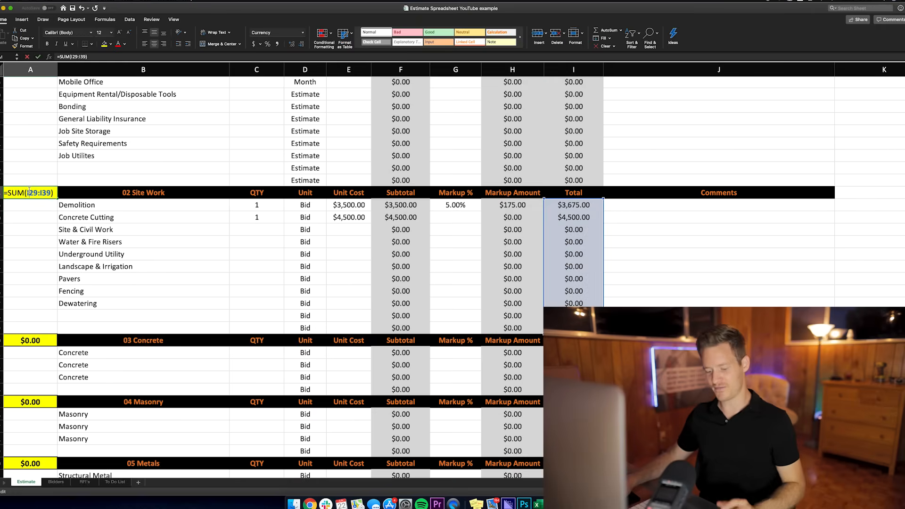
key(Escape)
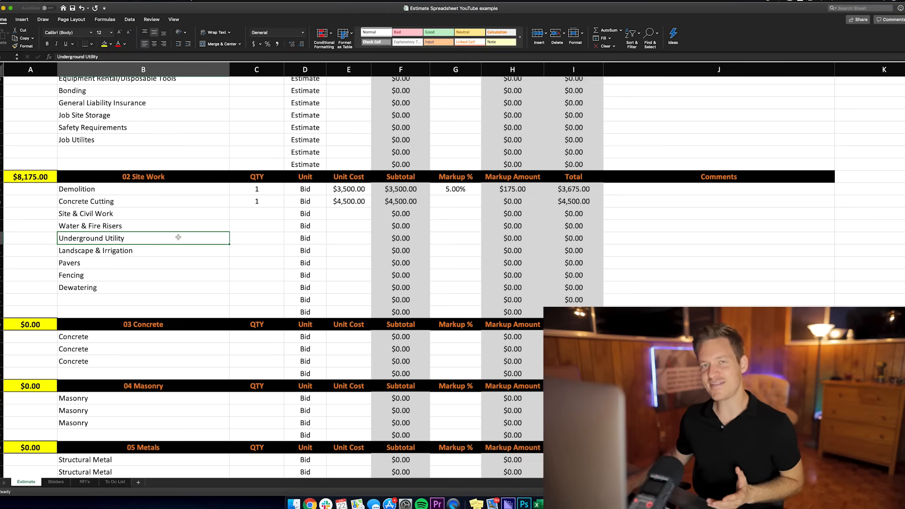
Review the 02 Site Work line items, including Demolition, Water & Fire Risers, Underground Utility and the blank spare rows, and the divisions below
scroll(179, 236, down, 1)
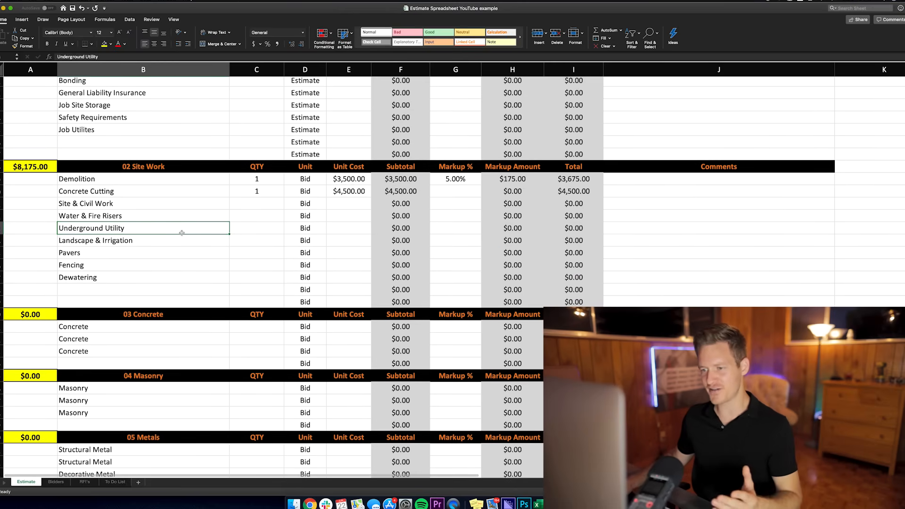
scroll(181, 233, down, 2)
click(98, 164)
key(Up)
scroll(170, 199, down, 3)
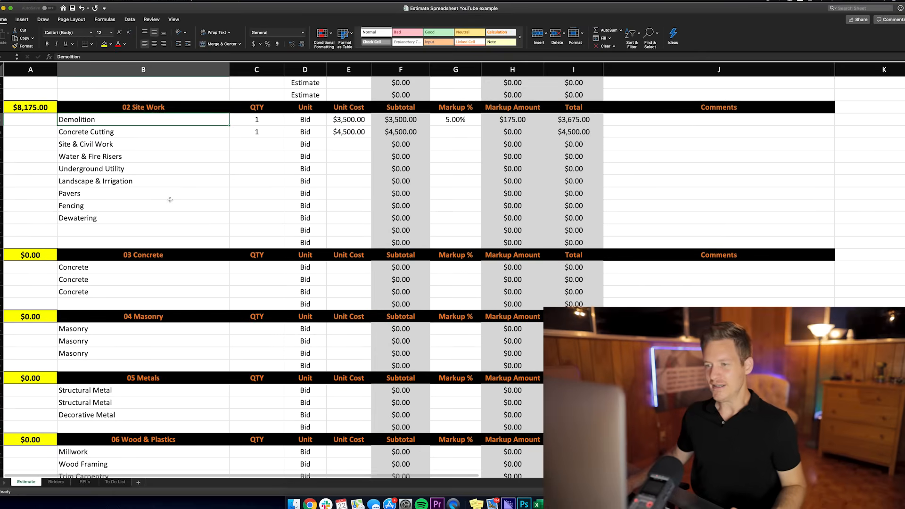
click(113, 157)
click(128, 190)
click(118, 177)
click(129, 171)
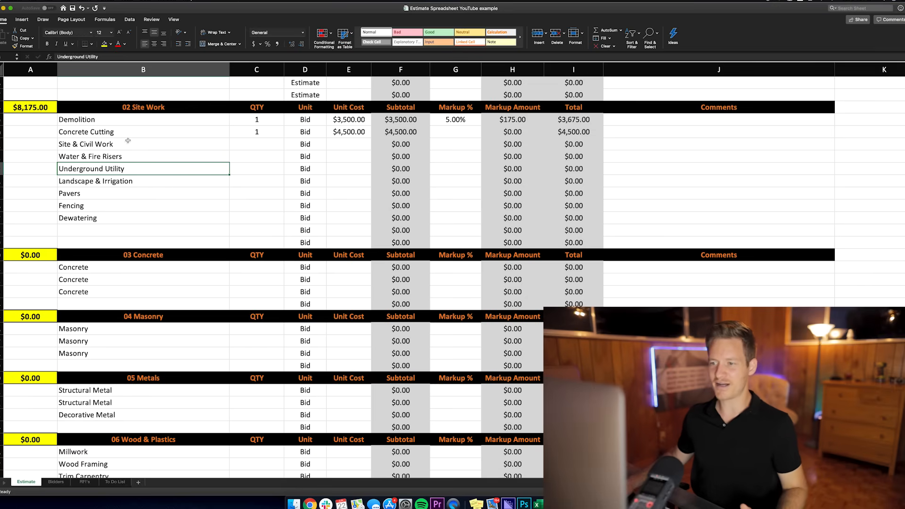
click(90, 230)
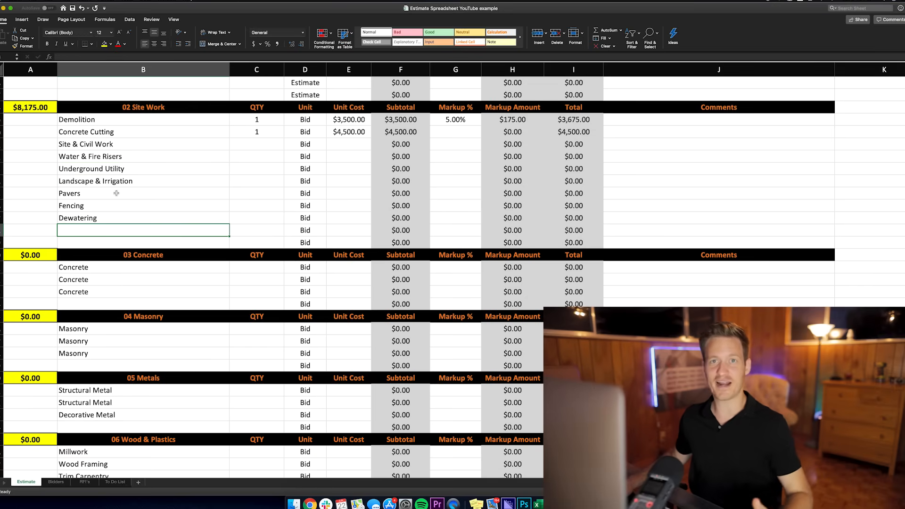
scroll(148, 192, down, 2)
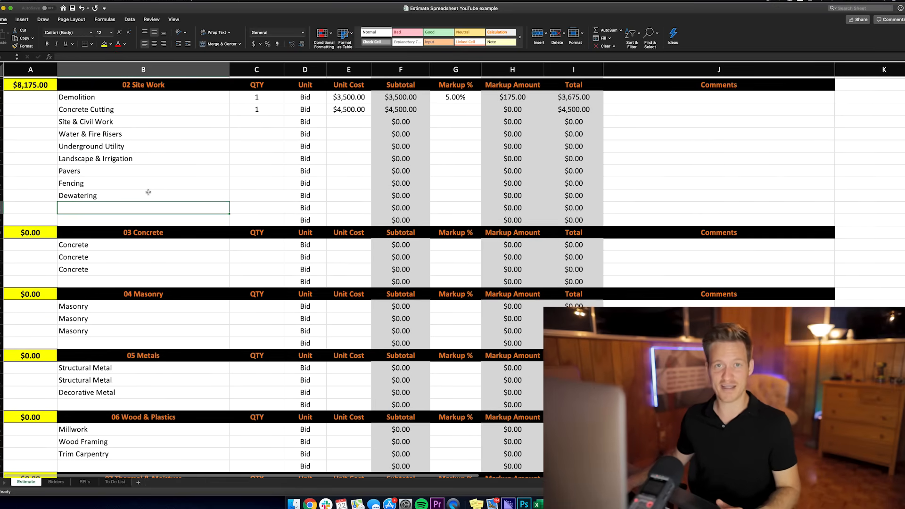
scroll(148, 192, down, 3)
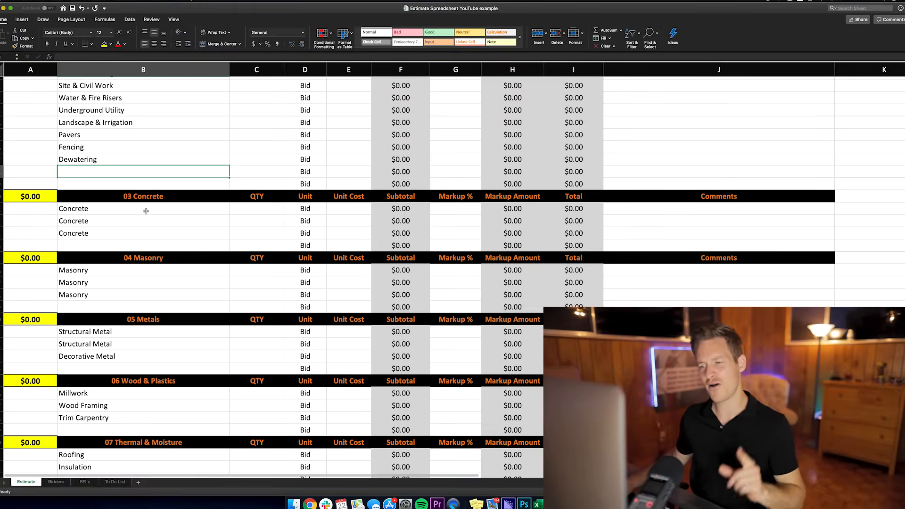
Rename the three 03 Concrete line items as Concrete Guy #1, Concrete Guy #2 and Concrete Guy #3
scroll(146, 211, down, 1)
drag(141, 205, 130, 240)
click(129, 219)
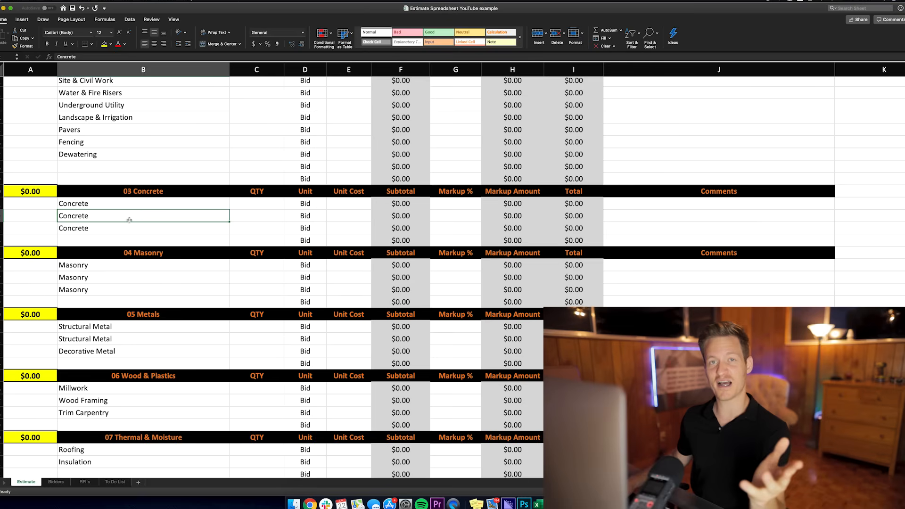
click(245, 206)
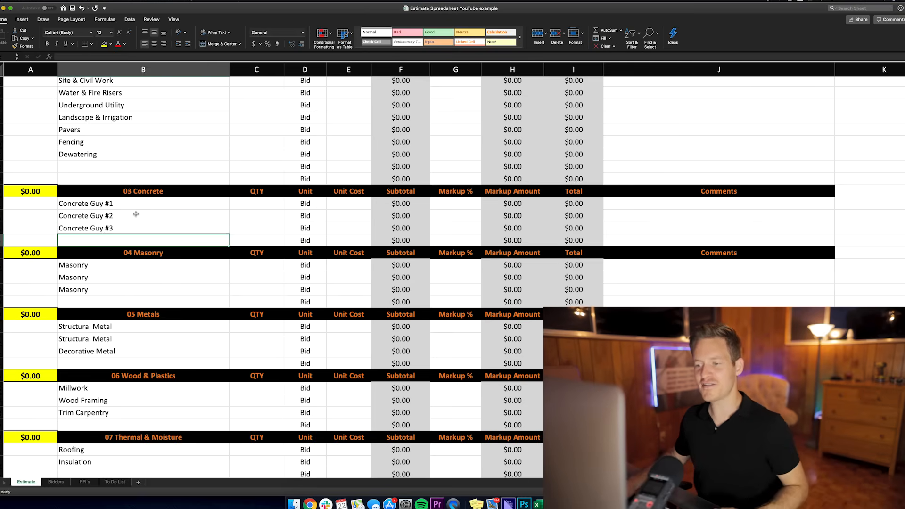
Enter unit costs of $20,000 for Concrete Guy #1, $32,000 for Concrete Guy #2 and $25,000 for Concrete Guy #3
click(136, 204)
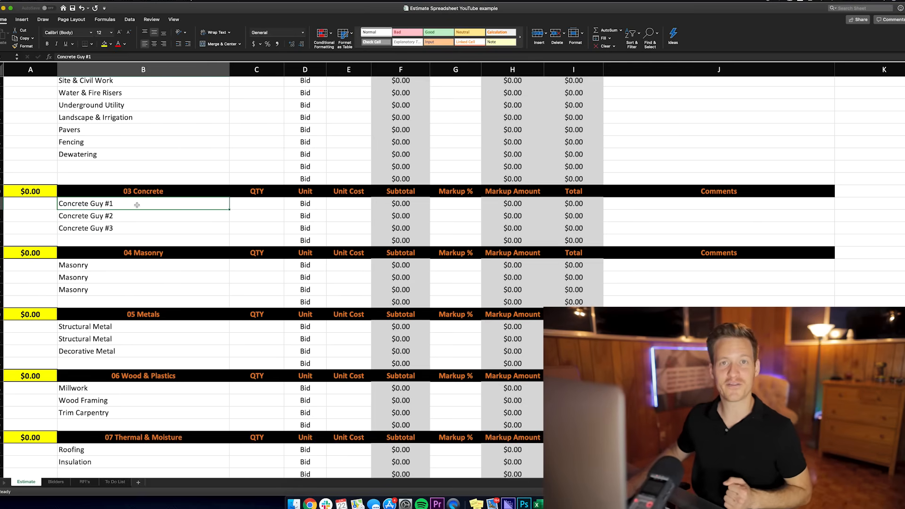
click(269, 202)
click(382, 205)
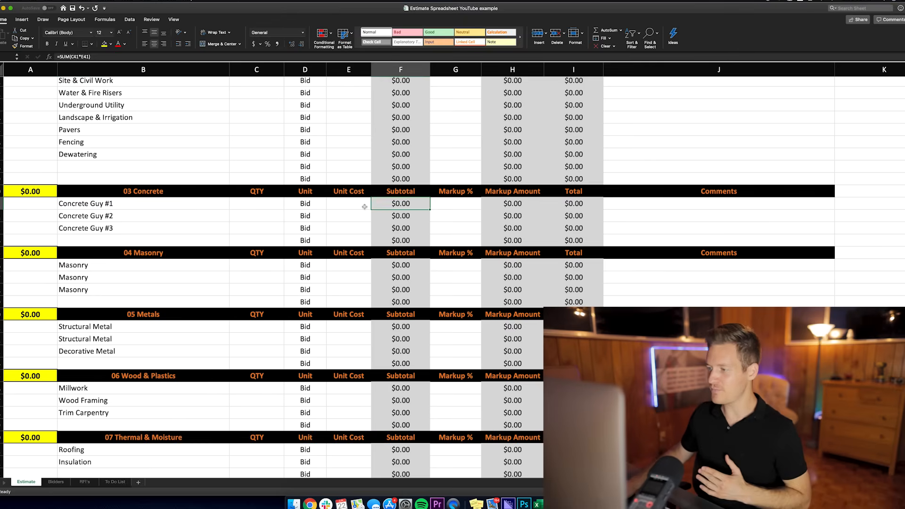
click(354, 206)
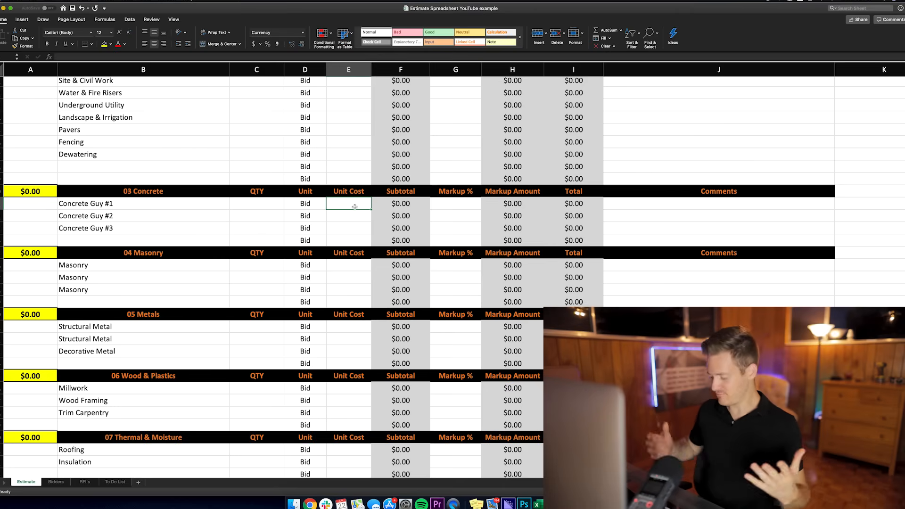
text(20000)
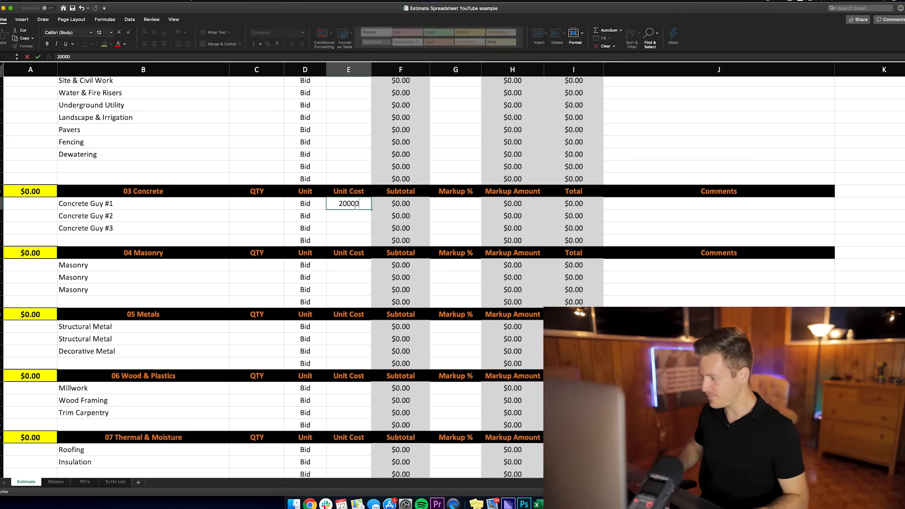
key(Return)
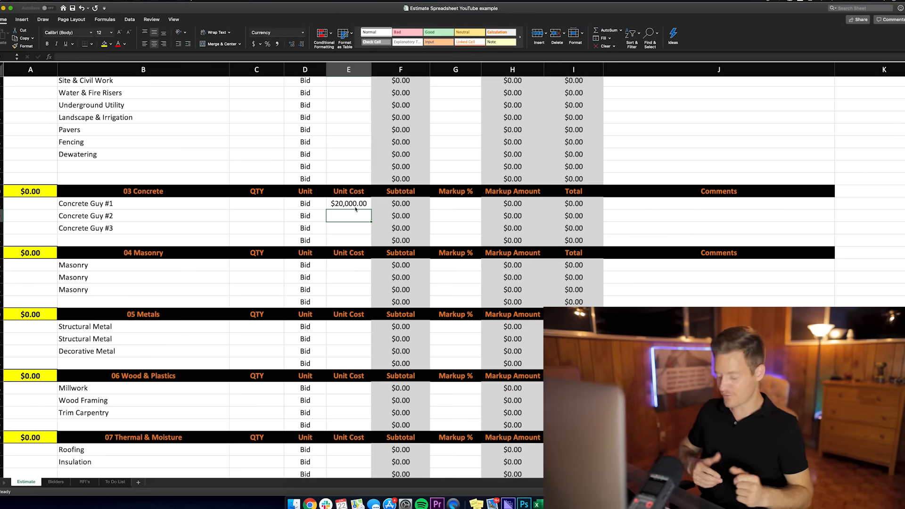
text(32,000)
key(Return)
text(25,000)
key(Return)
Include only the Concrete Guy #3 bid in the 03 Concrete sum by giving it quantity 1
click(264, 227)
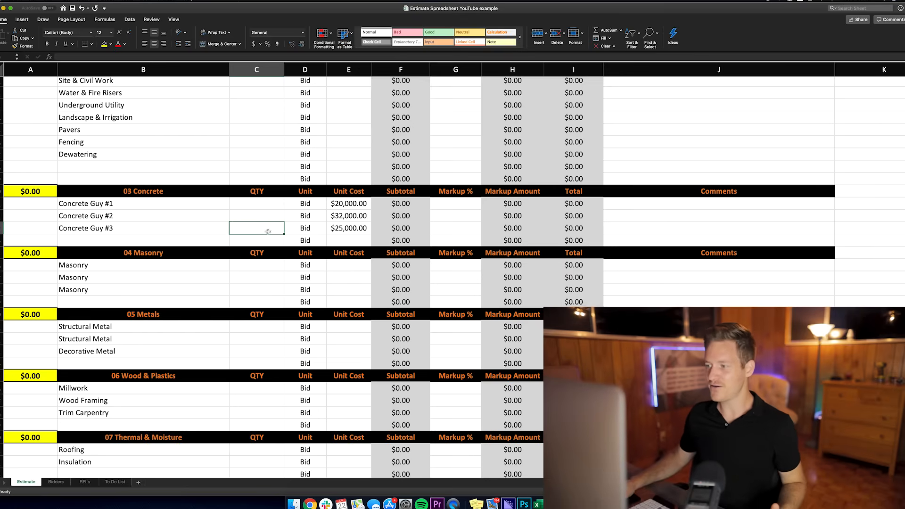
click(254, 206)
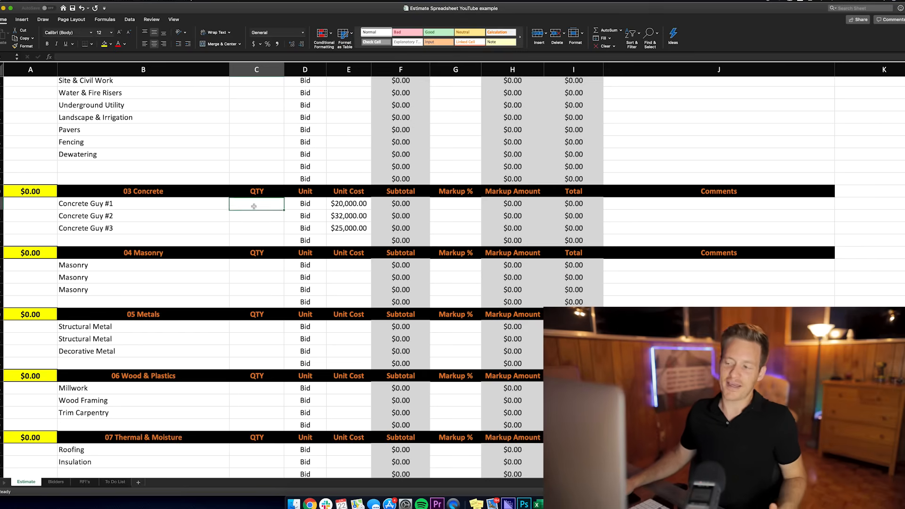
click(260, 230)
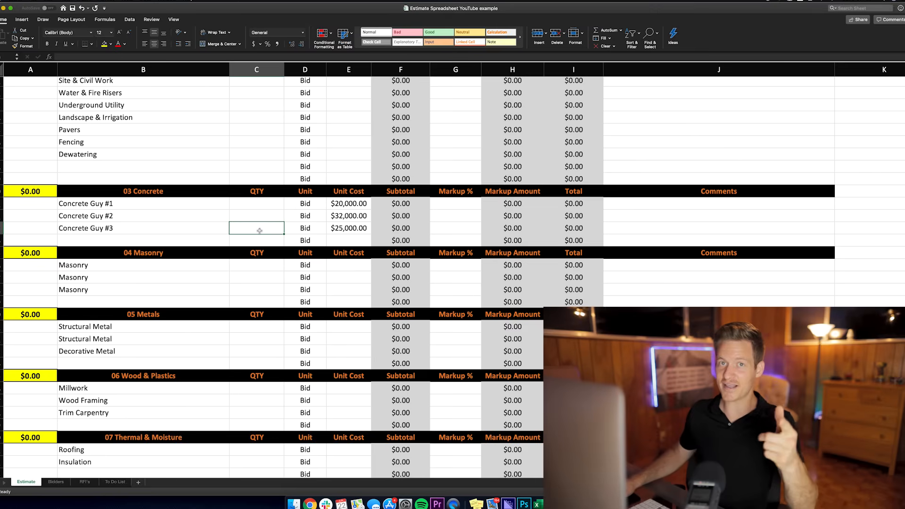
click(254, 205)
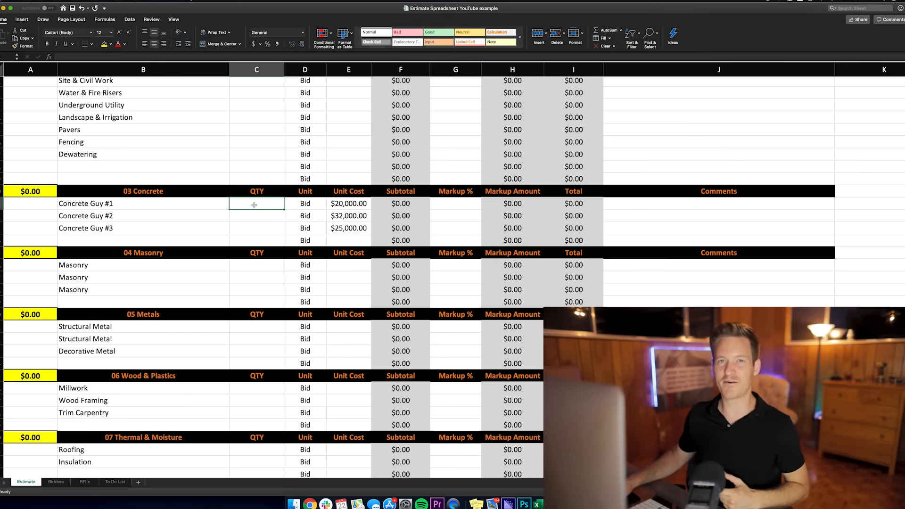
click(253, 228)
drag(256, 222, 255, 217)
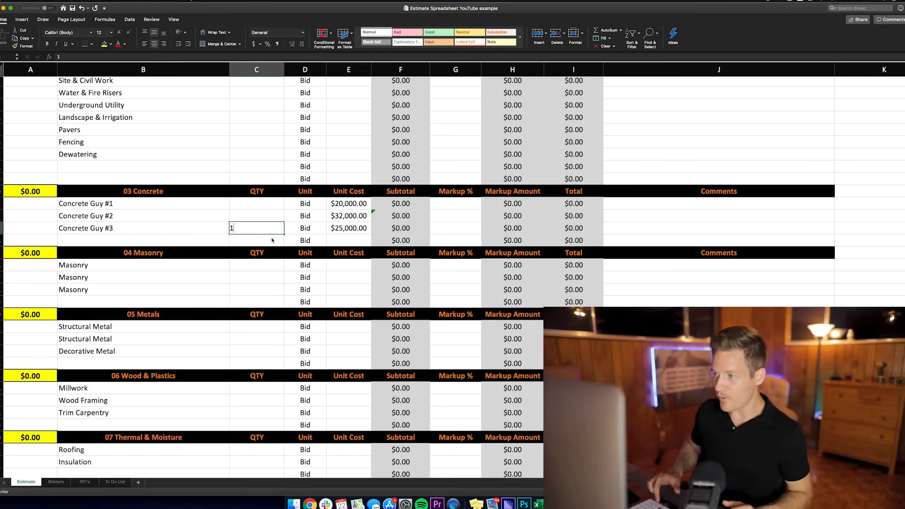
text(1)
key(Return)
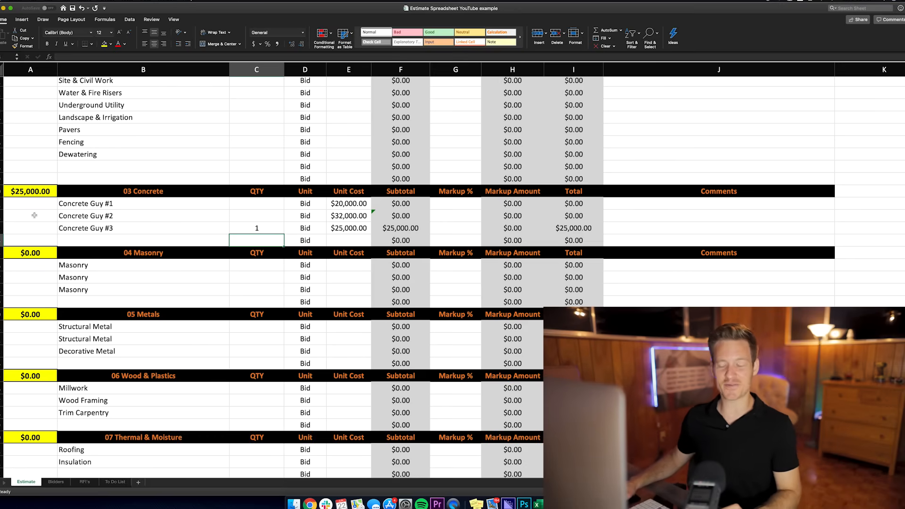
Enter quantity 1 and unit cost $50,000 for Millwork under 06 Wood & Plastics
scroll(114, 221, down, 5)
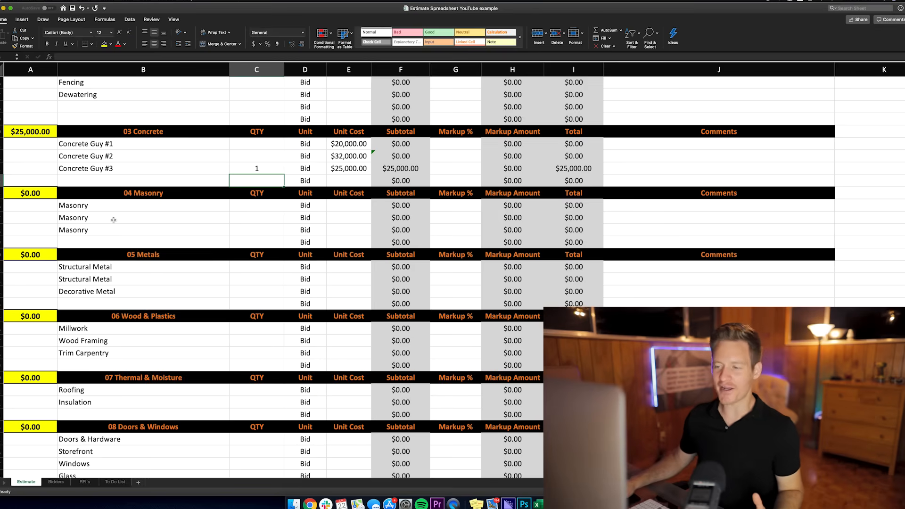
scroll(113, 220, down, 4)
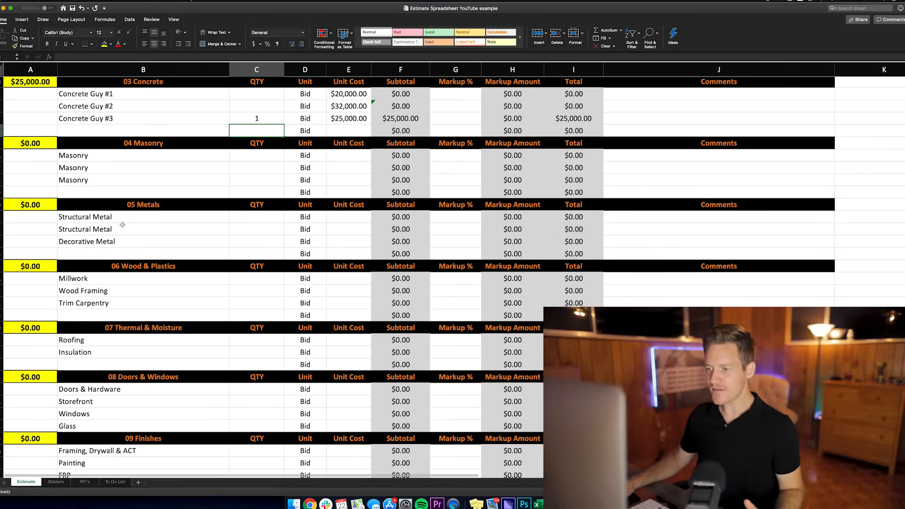
scroll(123, 225, down, 2)
scroll(147, 227, down, 4)
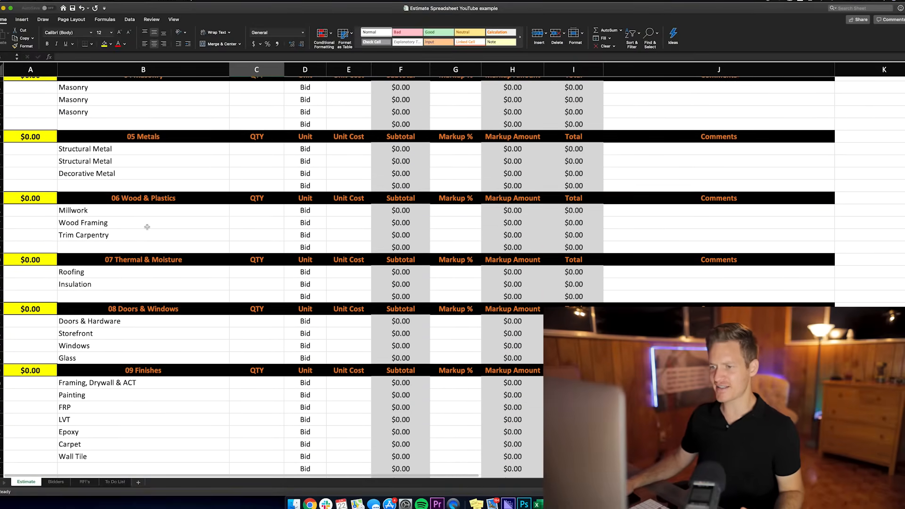
click(116, 234)
click(101, 212)
scroll(161, 228, down, 2)
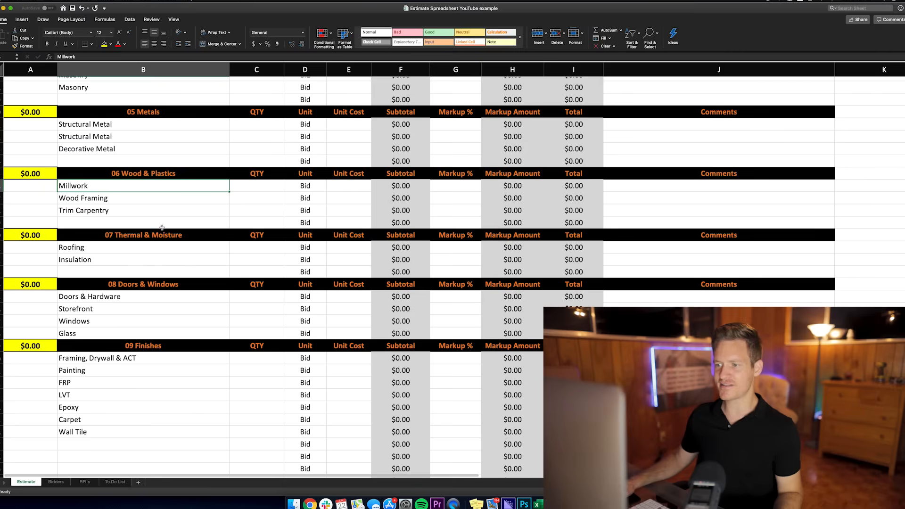
click(273, 185)
text(1)
click(340, 186)
text(50,000)
key(Return)
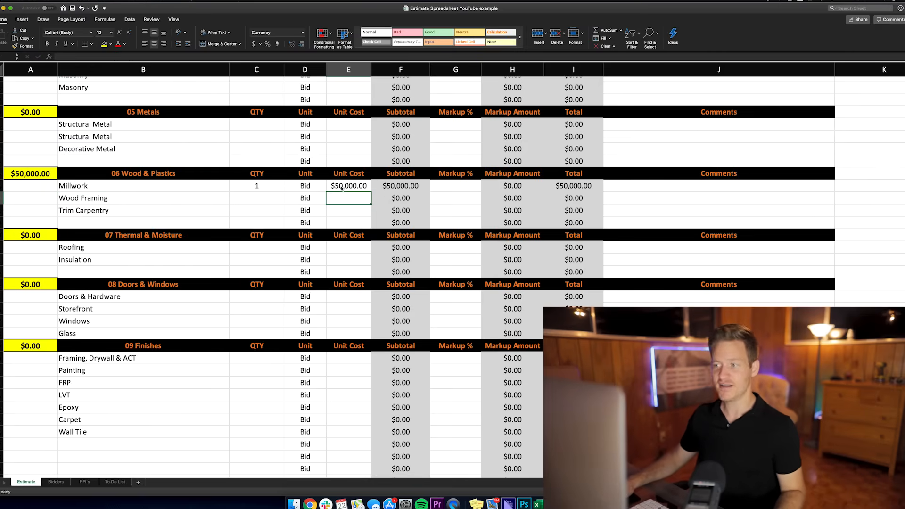
Enter quantity 1 for both Doors & Hardware and Storefront under 08 Doors & Windows
scroll(256, 196, down, 2)
scroll(255, 197, down, 2)
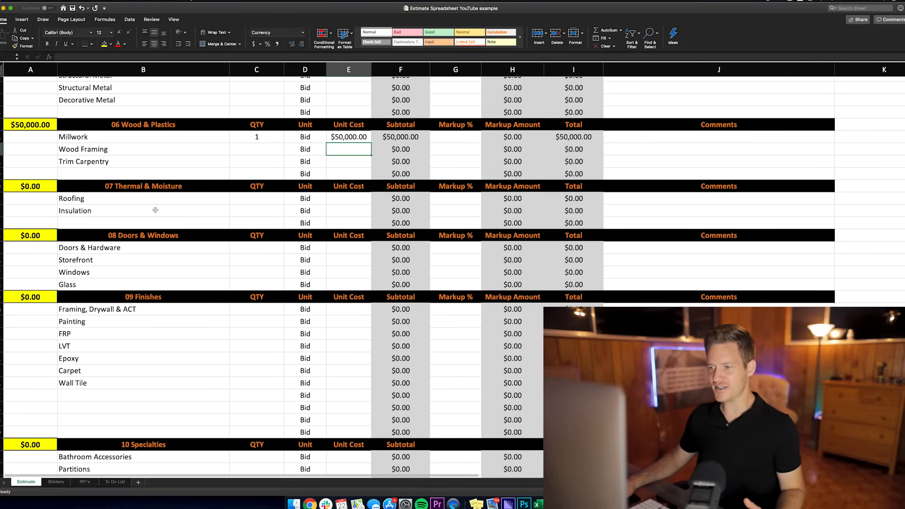
scroll(103, 219, down, 3)
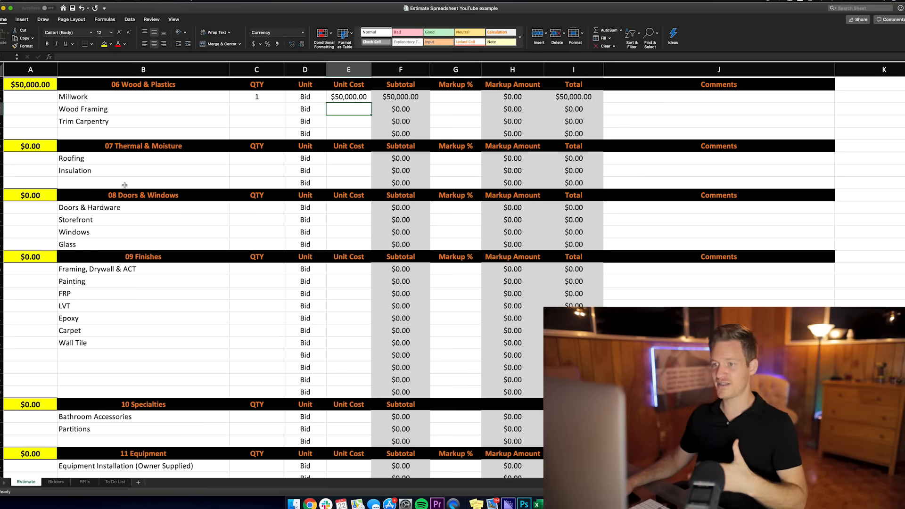
scroll(125, 183, down, 4)
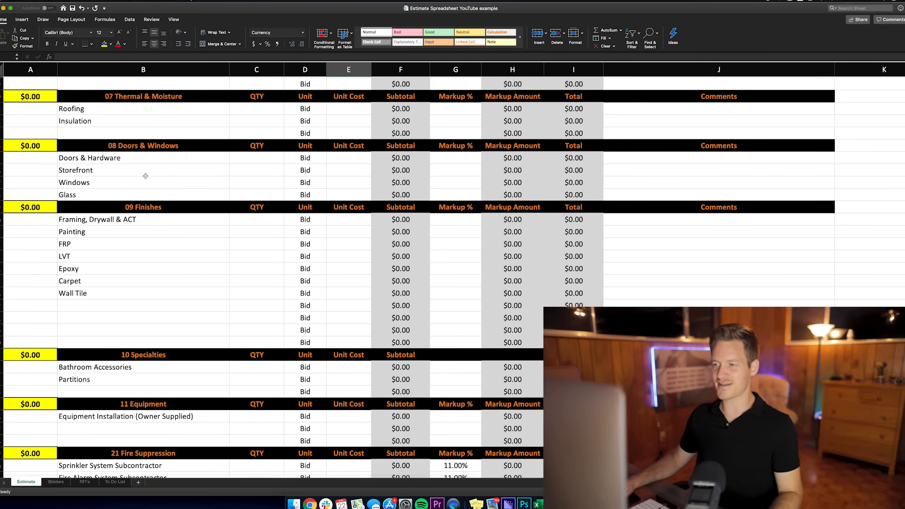
click(276, 159)
text(1)
key(Return)
text(1)
key(Return)
Set the unit cost to $1 for Doors & Hardware and $2 for Storefront
key(Up)
key(Up)
key(Right)
key(Right)
text(1)
key(Return)
text(2)
key(Return)
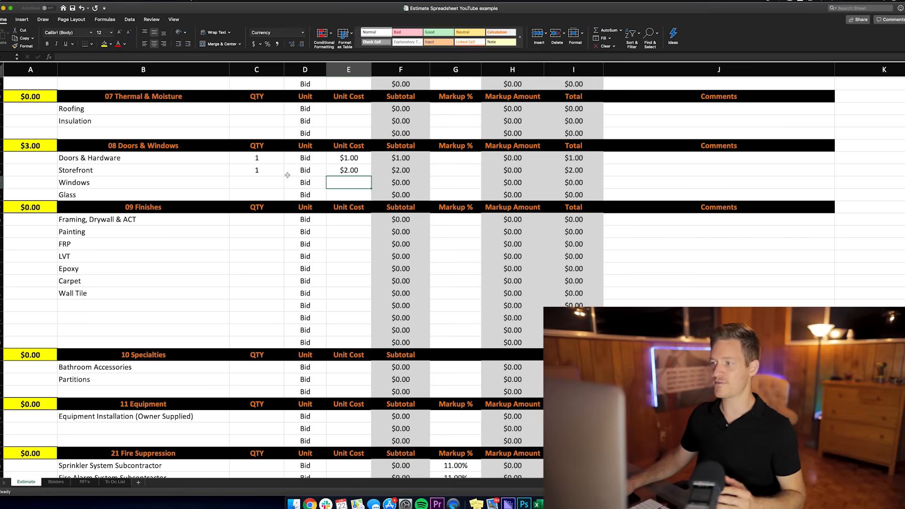
Set the Storefront markup under 08 Doors & Windows to 22%
click(453, 170)
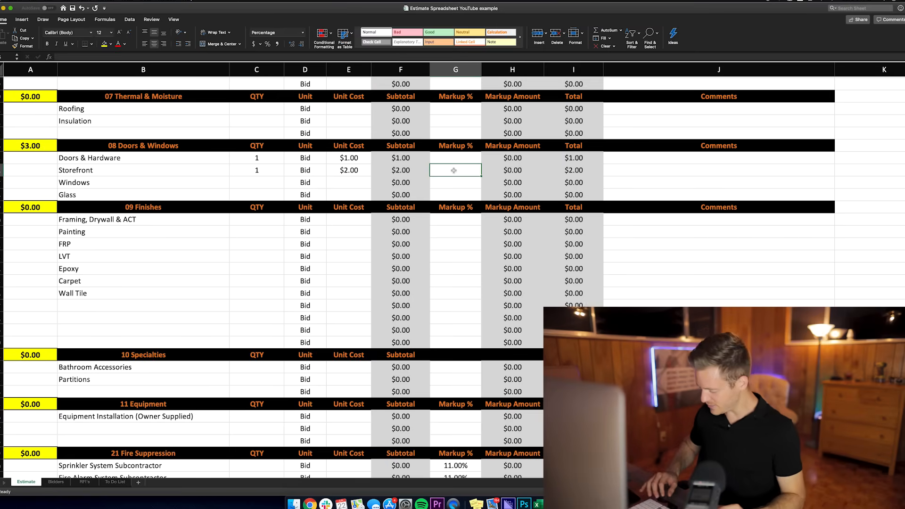
key(Return)
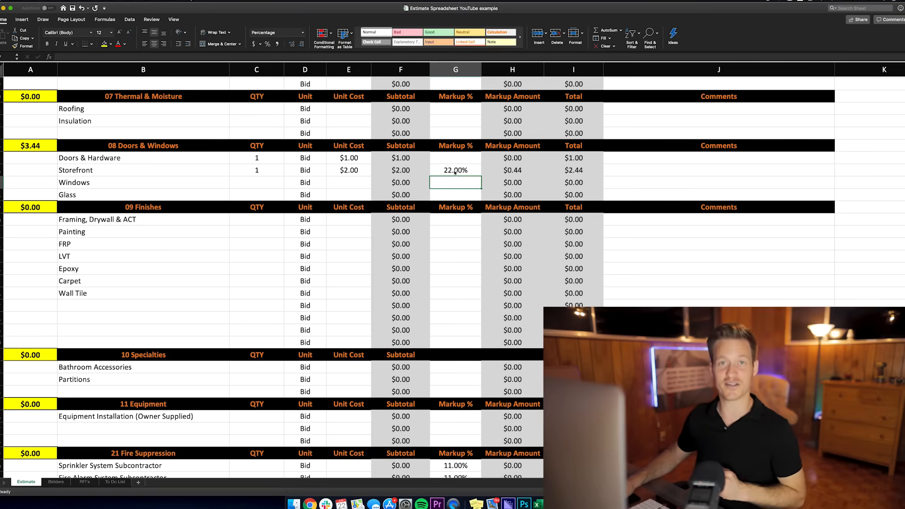
Enter quantity 1 and unit cost $1,500 for Bathroom Accessories under 10 Specialties
scroll(217, 210, down, 3)
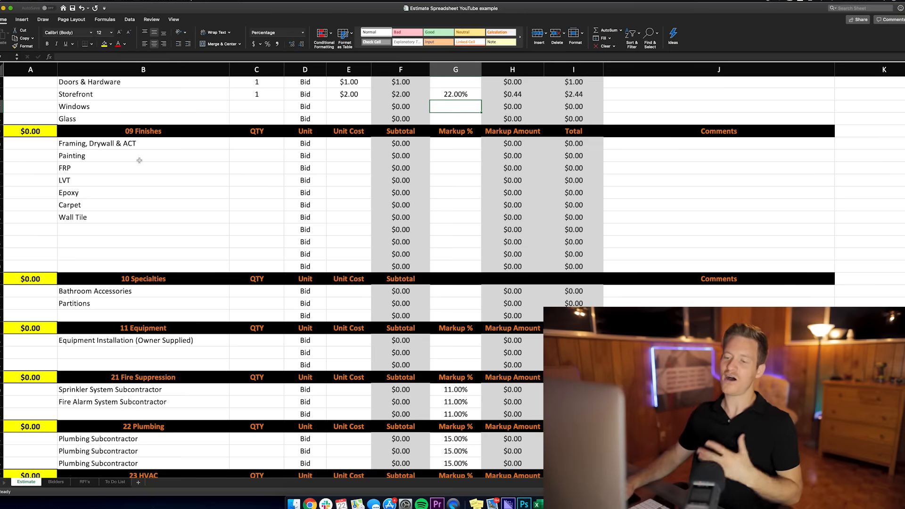
scroll(173, 207, down, 10)
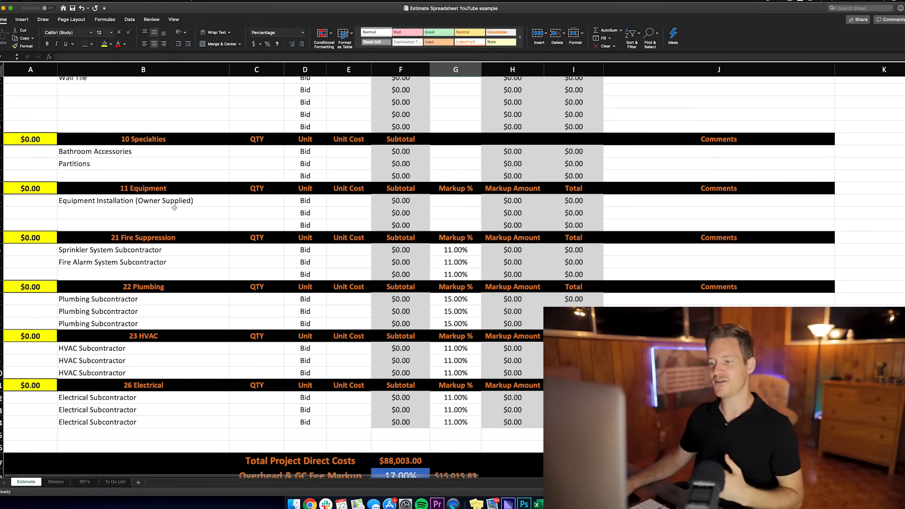
scroll(172, 207, down, 1)
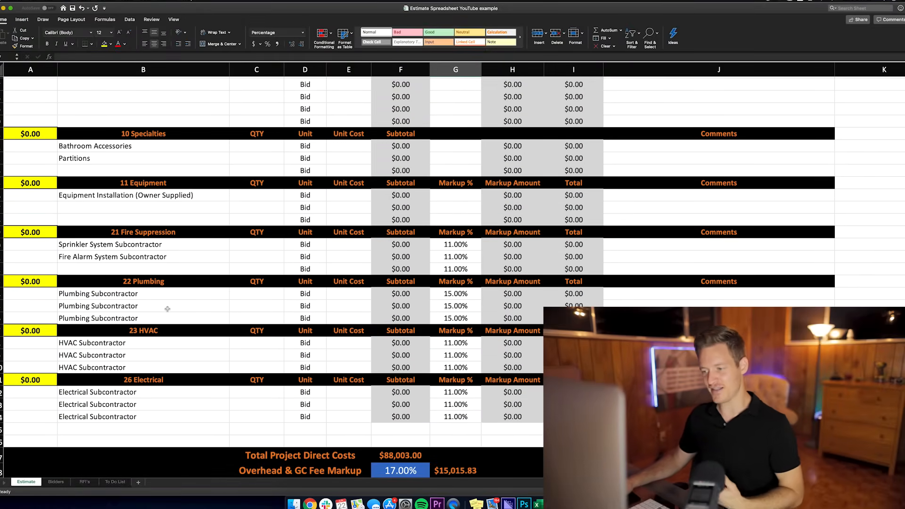
scroll(180, 308, down, 2)
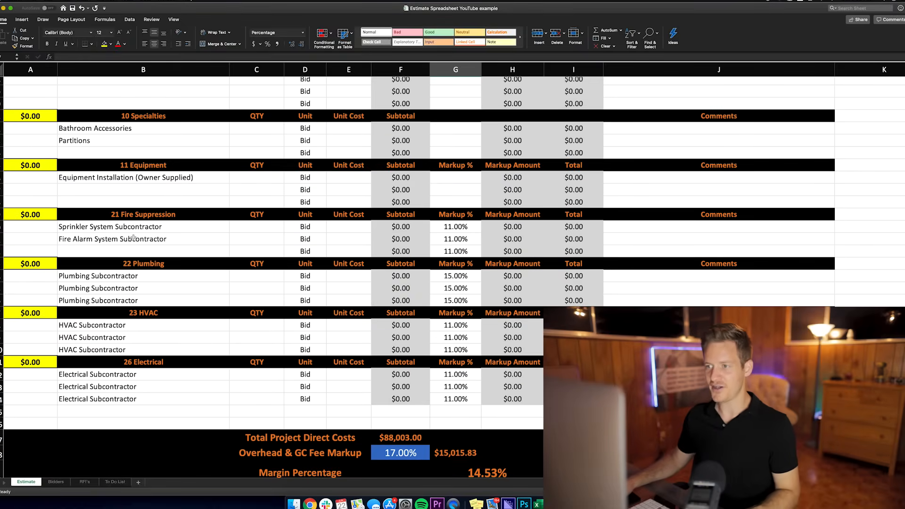
click(97, 130)
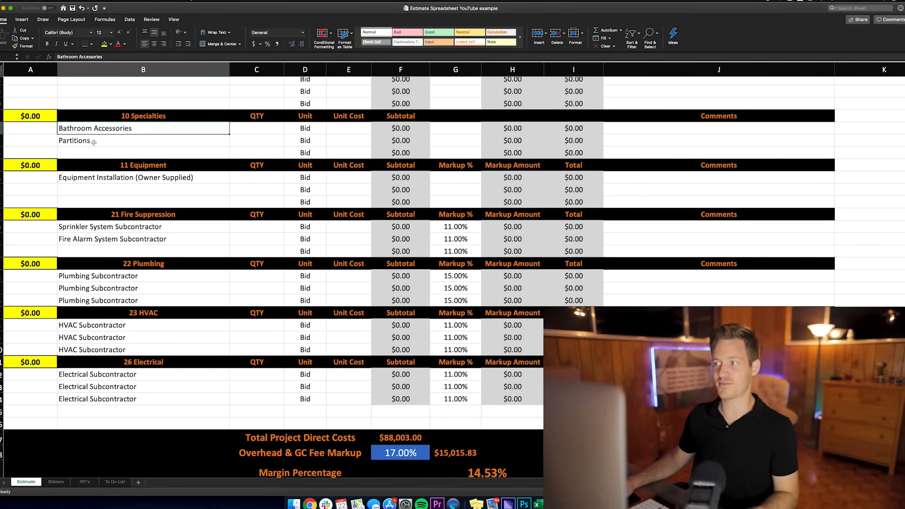
click(240, 129)
text(1)
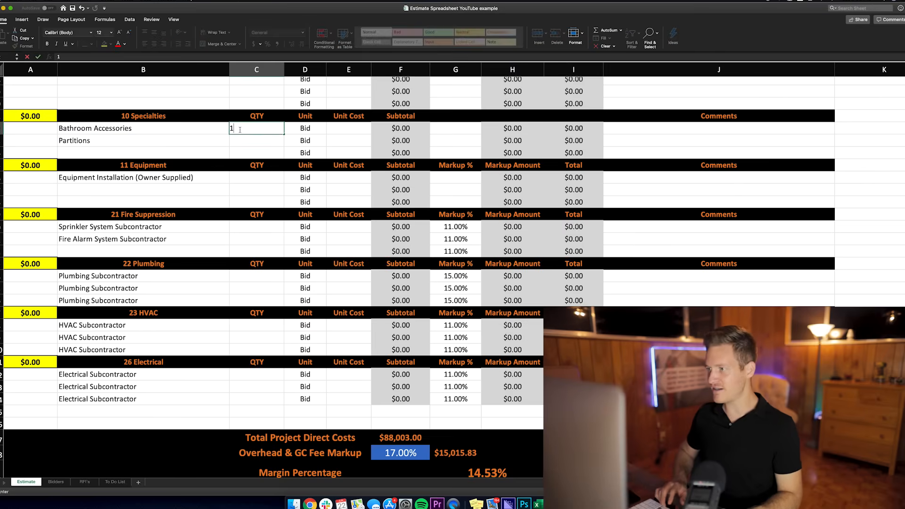
key(Tab)
key(Tab)
text(1500)
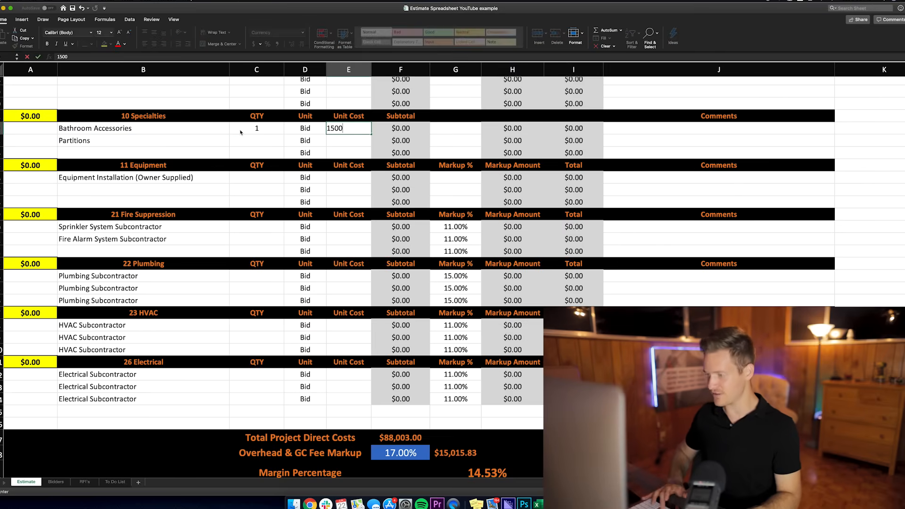
key(Return)
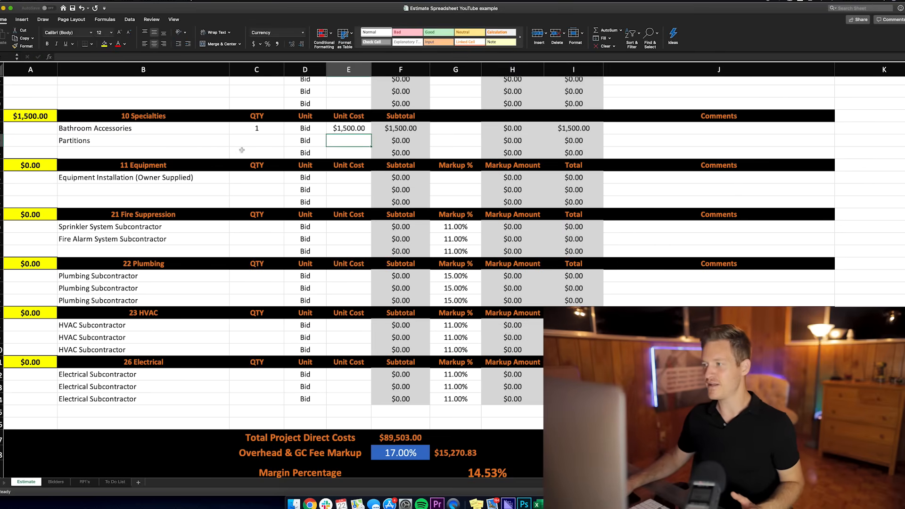
Try a 3% markup on Bathroom Accessories and replace it with 13%
click(459, 132)
text(3%)
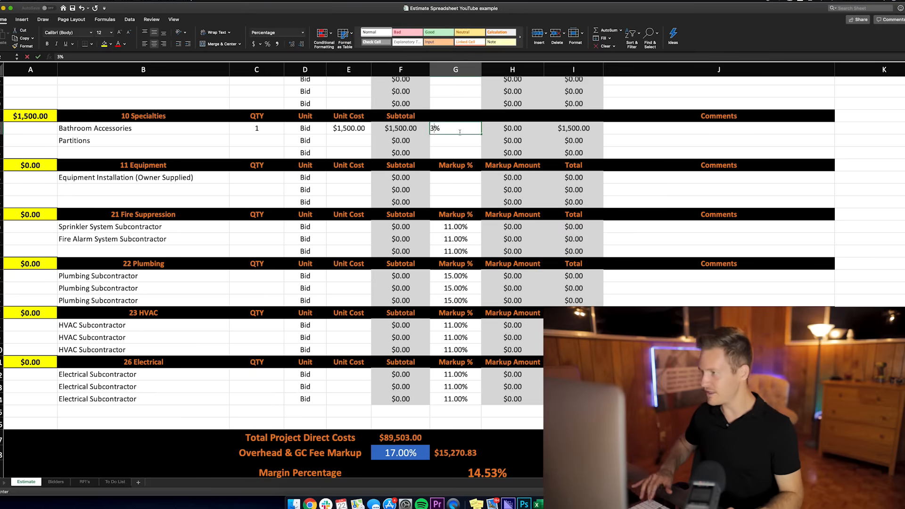
key(Return)
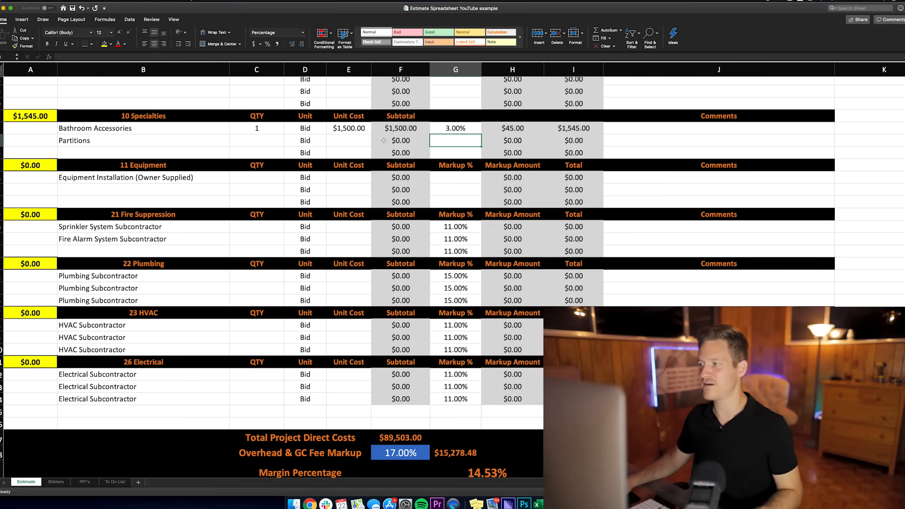
click(448, 133)
key(Return)
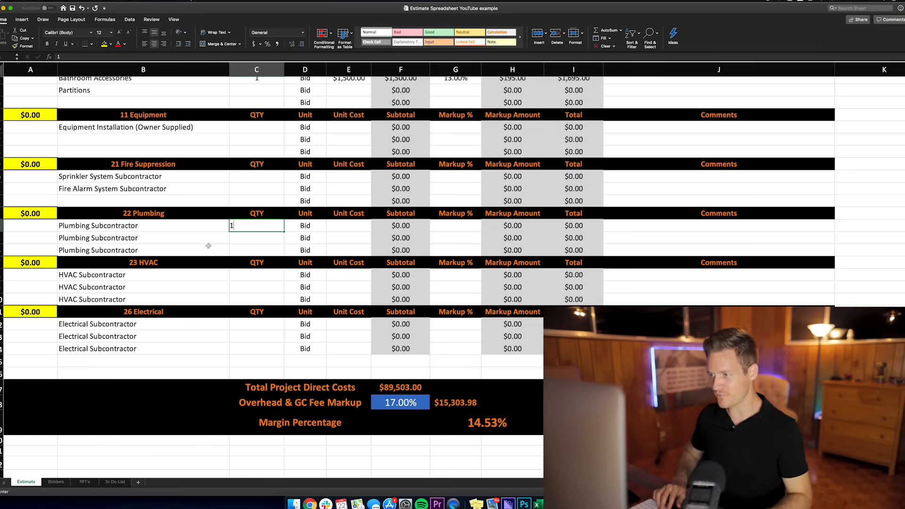
Enter quantity 1 and unit cost $30,000 for the first Plumbing Subcontractor under 22 Plumbing
key(Tab)
key(Tab)
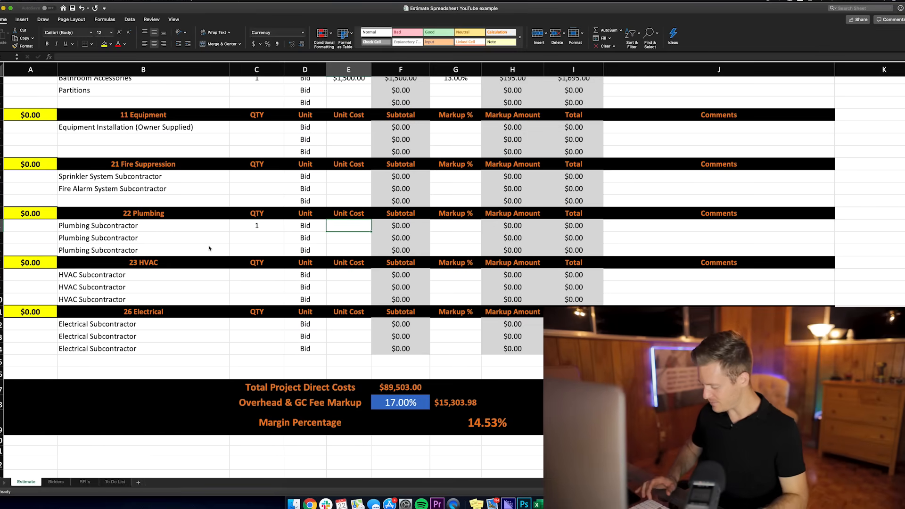
text(0000)
key(Return)
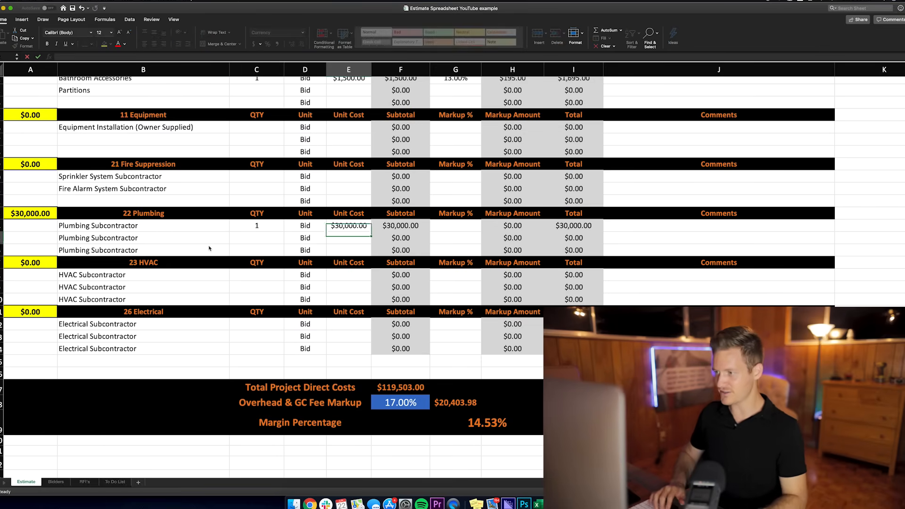
Enter a unit cost of $234 for each of the three HVAC Subcontractor bids under 23 HVAC
key(Up)
key(Down)
key(Down)
key(Down)
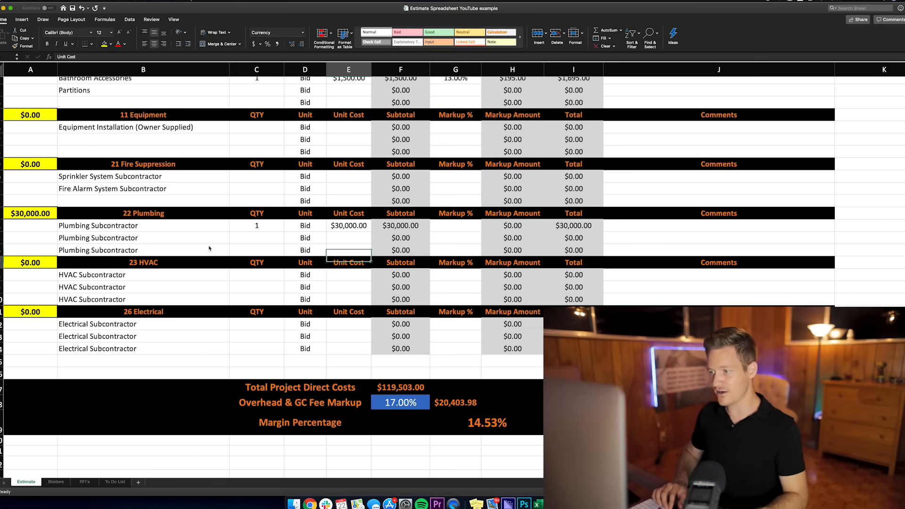
key(Left)
key(Left)
key(Down)
key(Right)
key(Right)
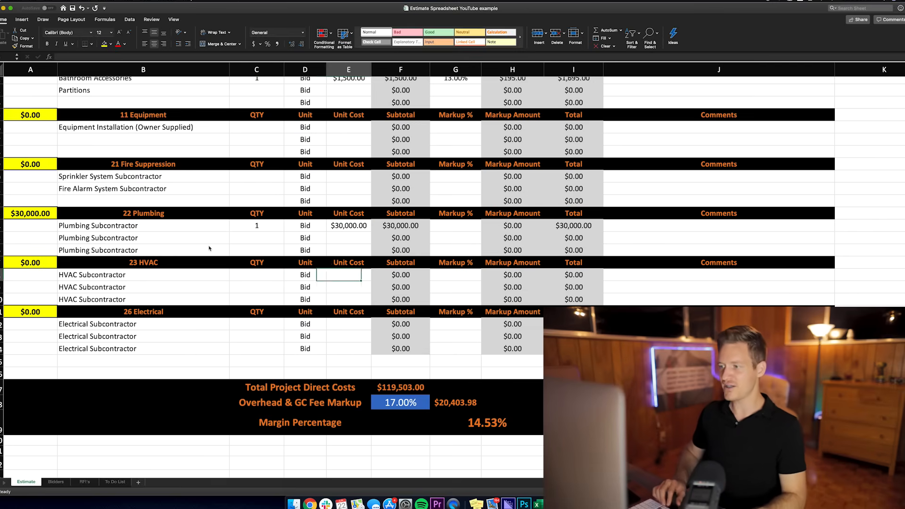
key(Return)
text(234)
key(Return)
text(234)
key(Return)
Include only the second HVAC Subcontractor bid by giving it quantity 1, and set its markup to 15%
key(Up)
key(Up)
key(Up)
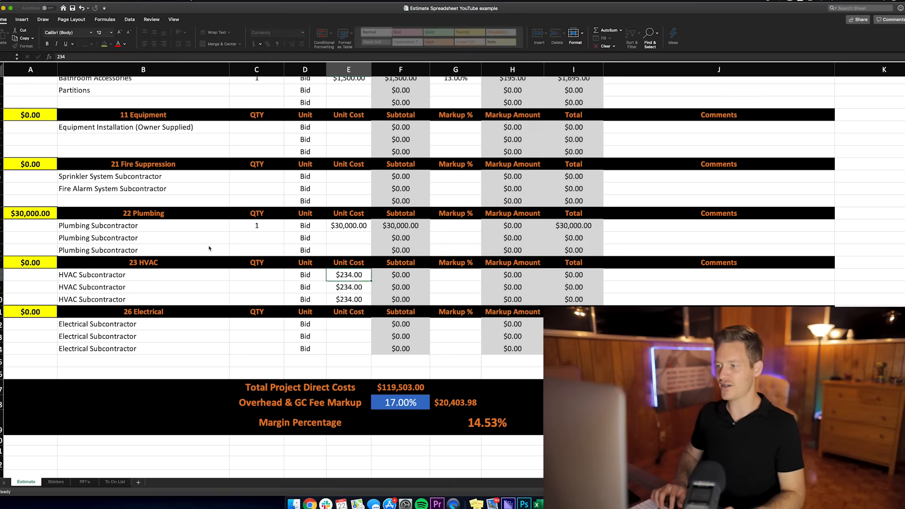
key(Left)
key(Down)
key(Left)
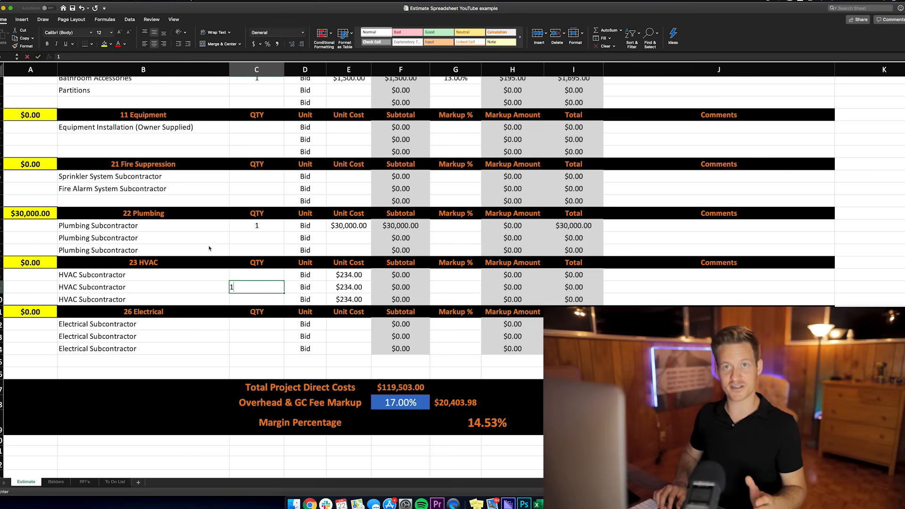
key(Right)
key(Right)
key(Right)
key(Right)
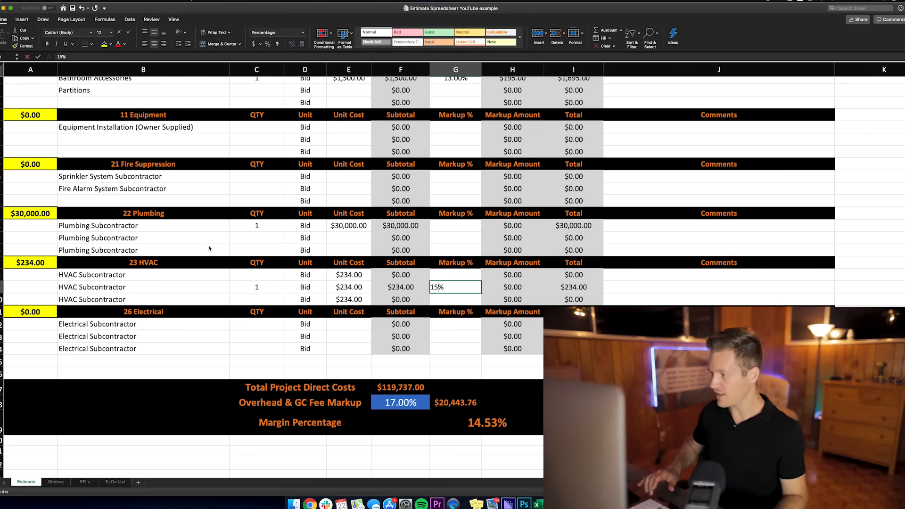
key(Return)
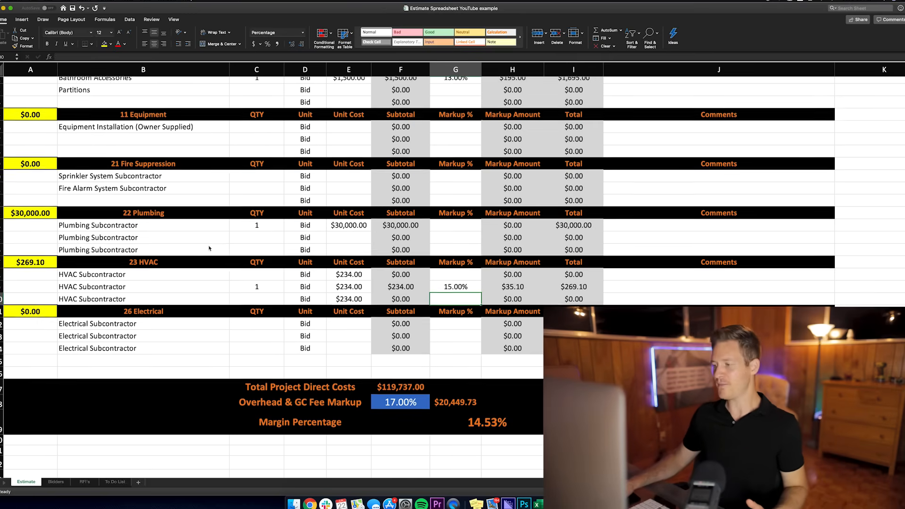
Examine the Total Project Direct Costs formula and the Subtotal column range it sums, leaving the formula unedited
scroll(209, 248, down, 3)
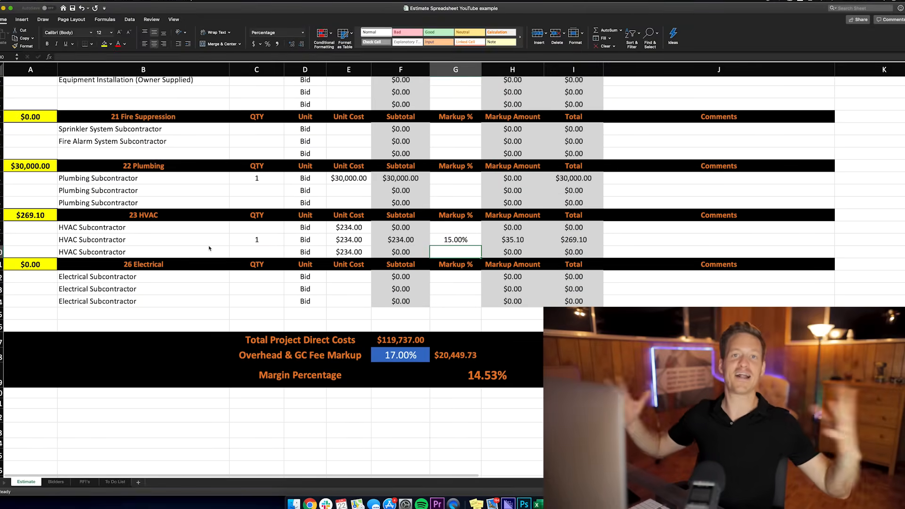
scroll(209, 248, down, 3)
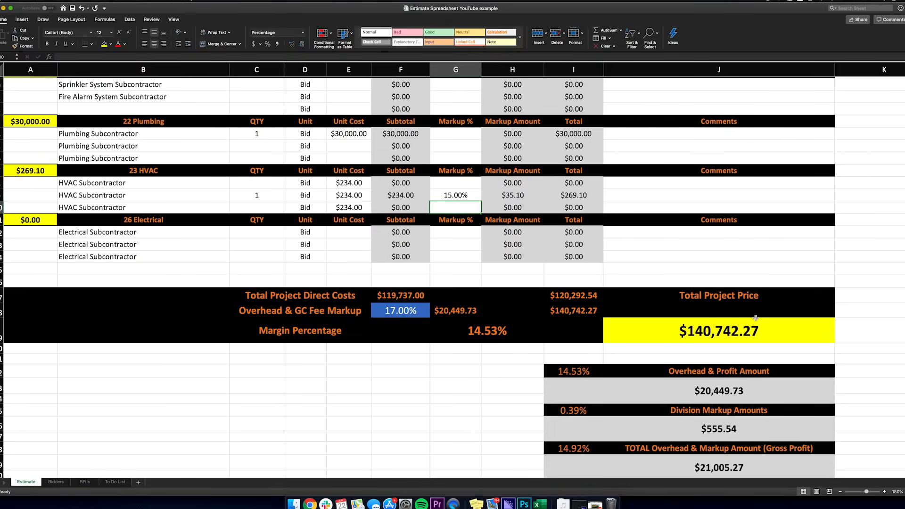
scroll(740, 342, down, 2)
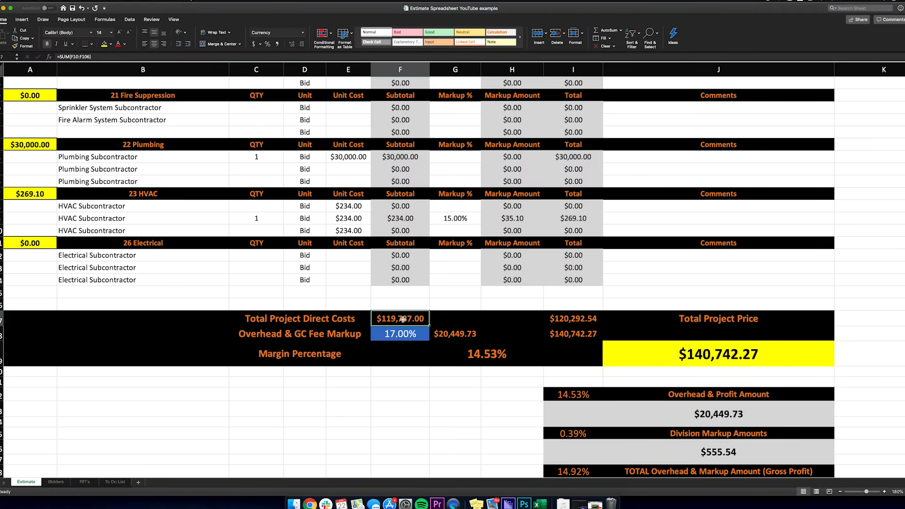
double_click(402, 319)
scroll(439, 294, up, 10)
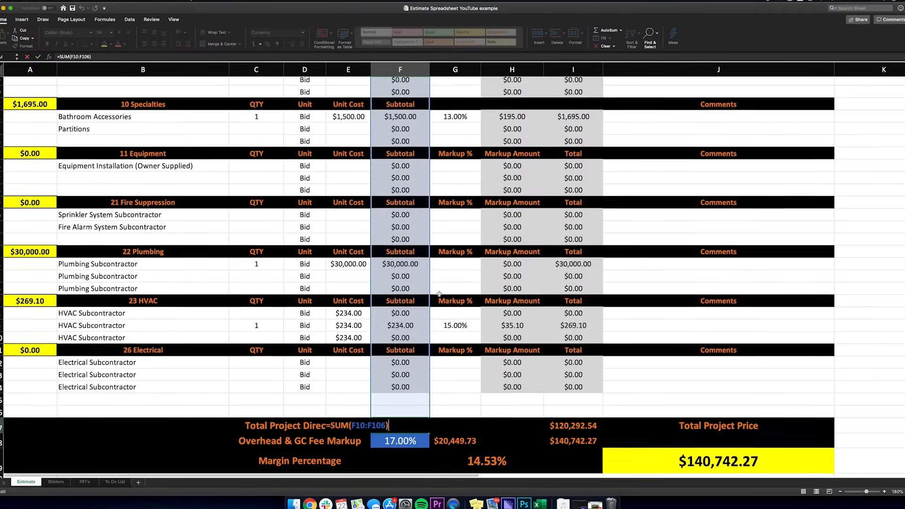
scroll(440, 294, up, 2)
key(Escape)
scroll(440, 294, down, 15)
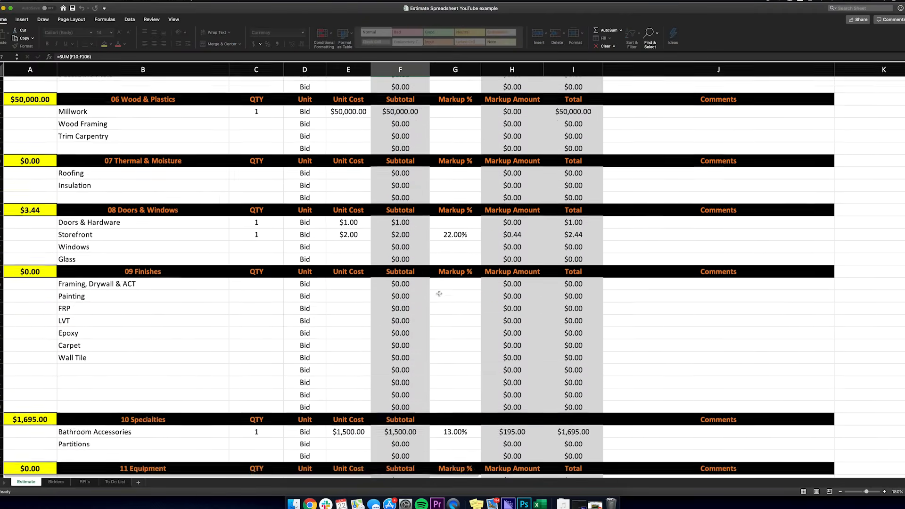
scroll(439, 294, up, 2)
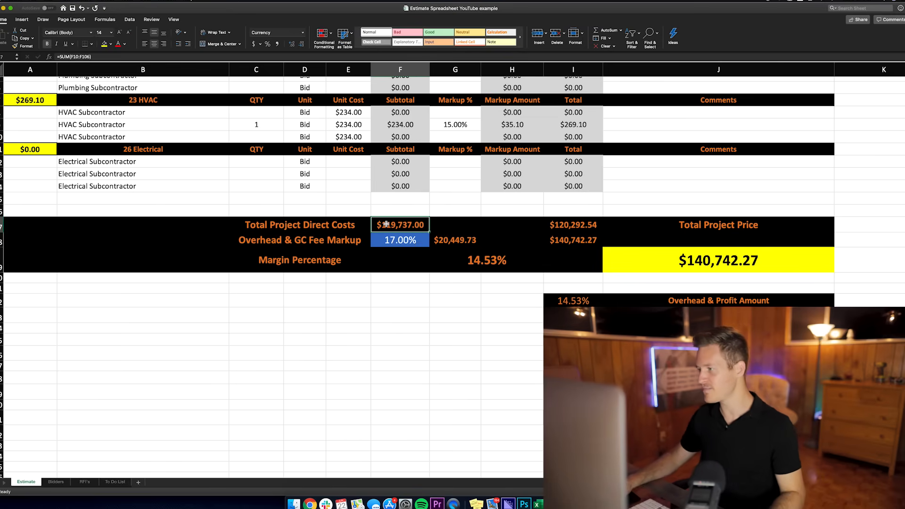
Examine the formula summing the Total column in the Total Project Direct Costs row and the division totals it covers
double_click(571, 225)
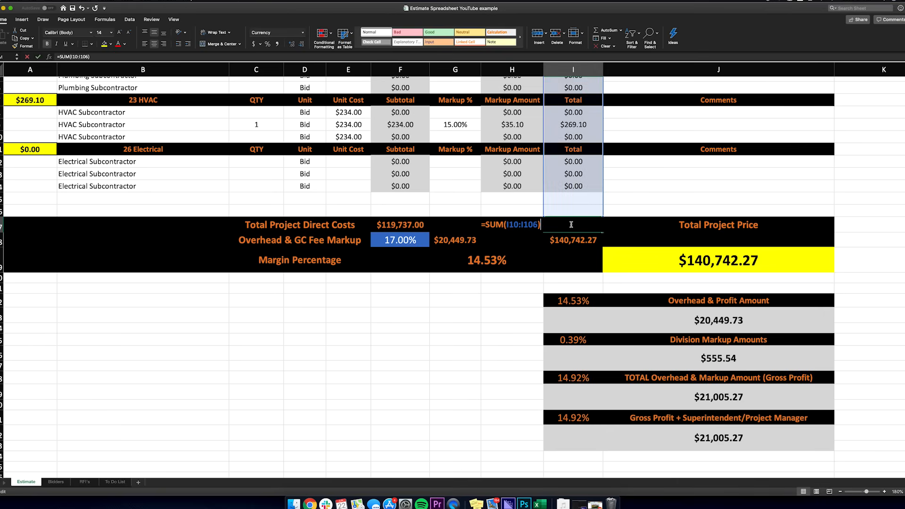
key(Escape)
scroll(571, 223, up, 5)
scroll(571, 223, up, 20)
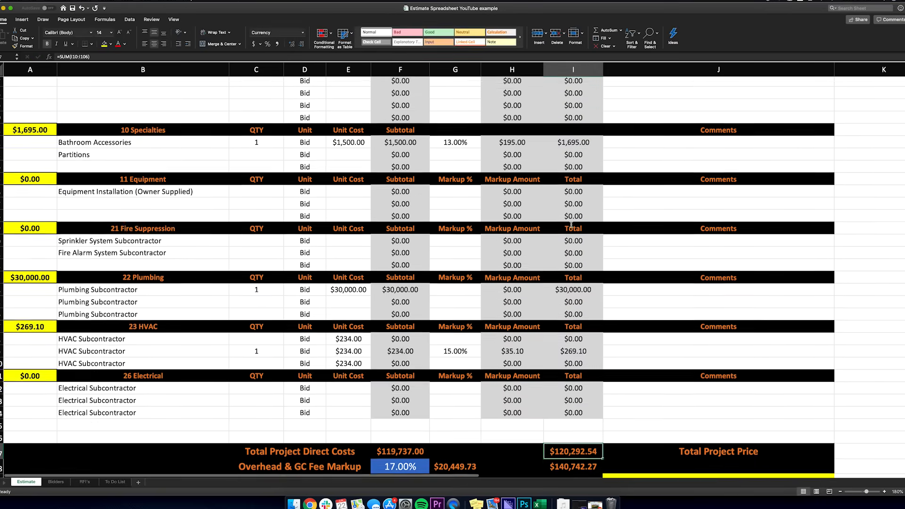
scroll(571, 224, up, 2)
scroll(571, 225, down, 14)
scroll(571, 225, down, 2)
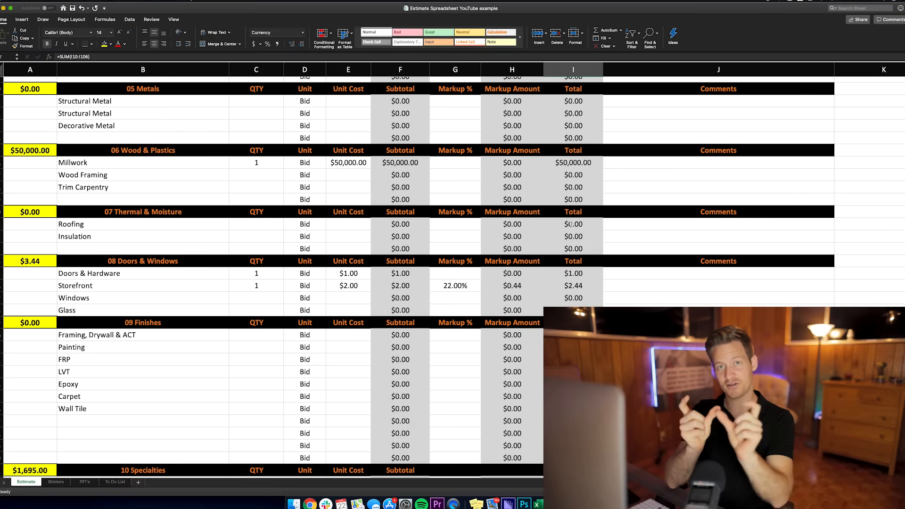
scroll(587, 225, down, 10)
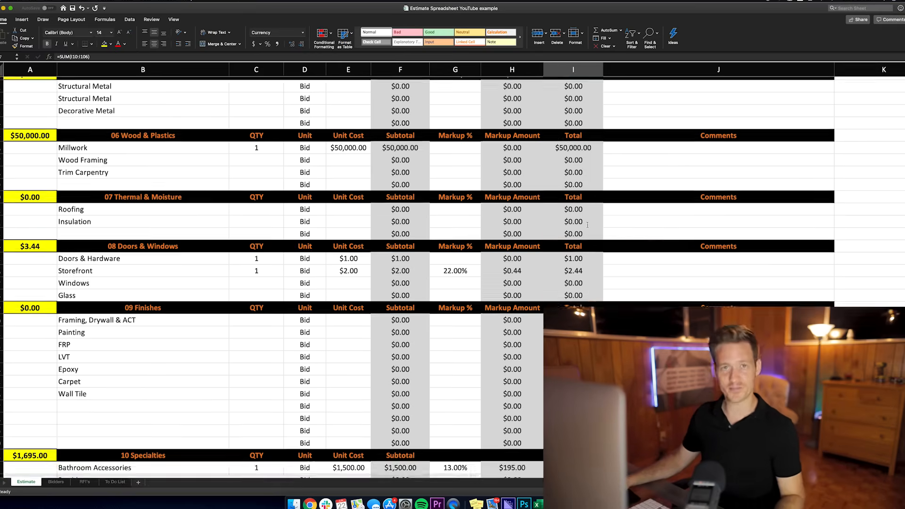
scroll(587, 224, down, 10)
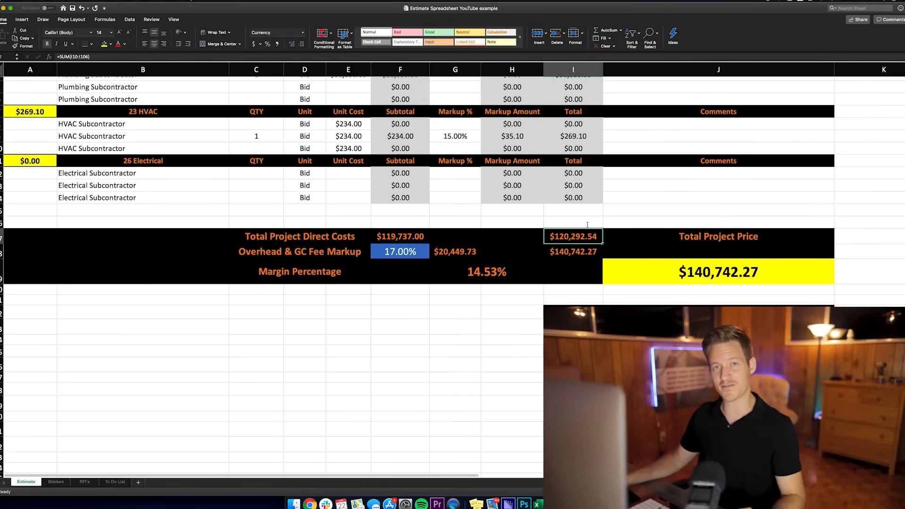
Set the Overhead & GC Fee Markup to 15%
scroll(587, 225, down, 2)
click(304, 218)
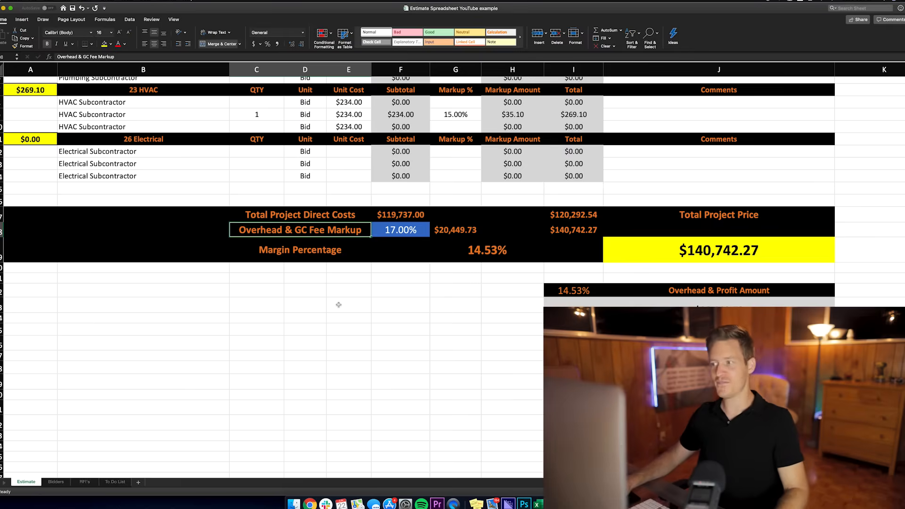
click(401, 234)
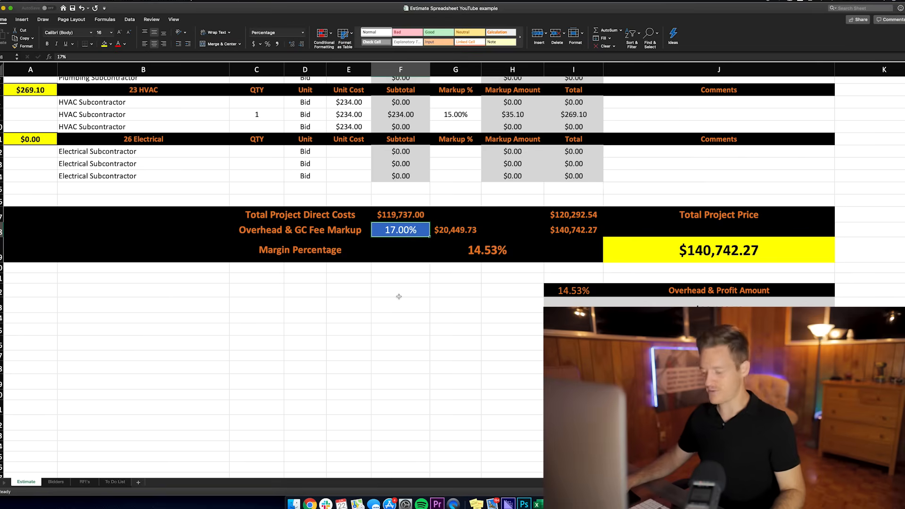
text(15)
key(Return)
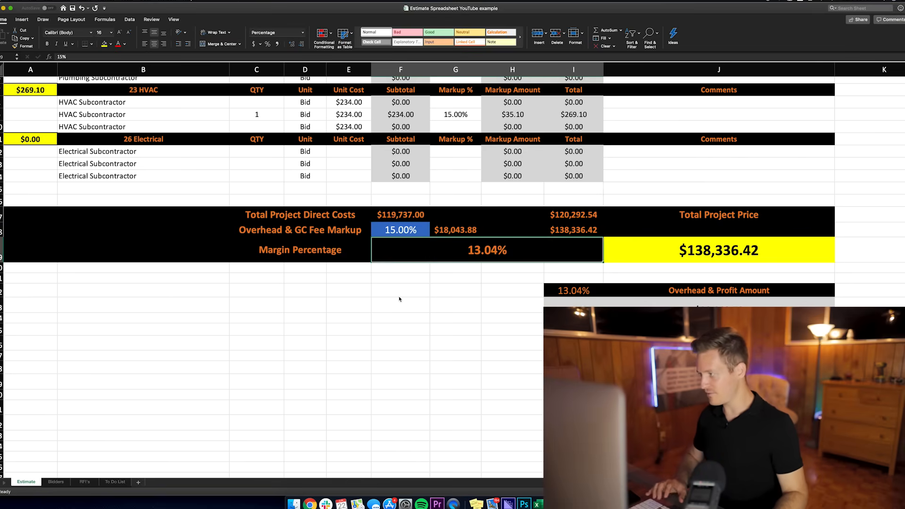
Try an Overhead & GC Fee Markup of 17%, followed by 22%, to compare the effect on the project price and margin
key(Up)
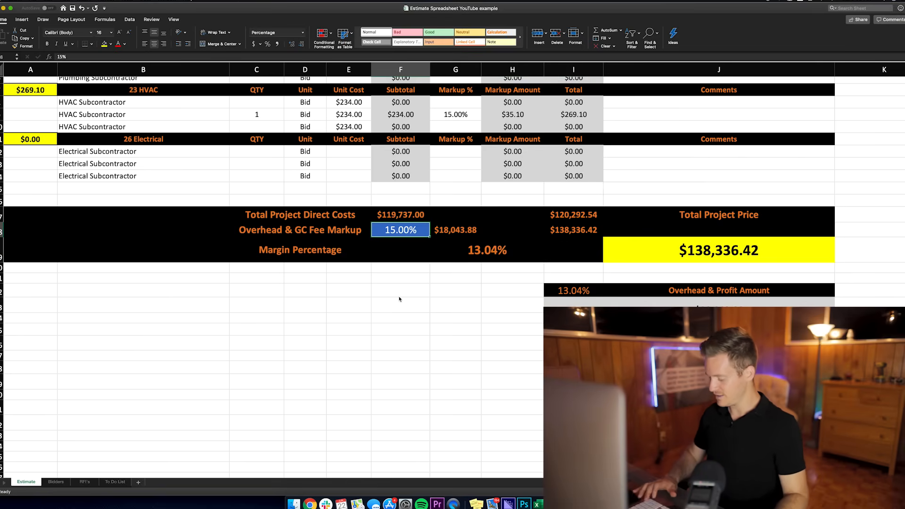
text(17)
key(Return)
key(Up)
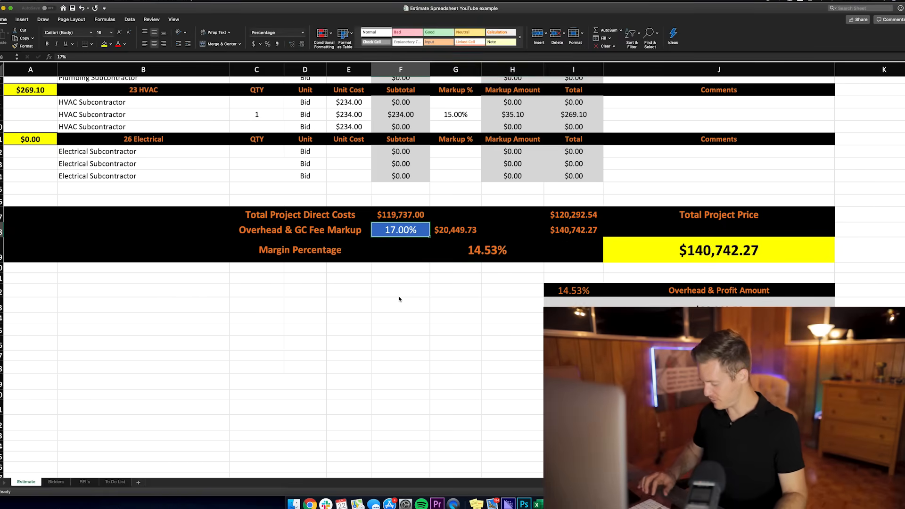
text(22)
key(Return)
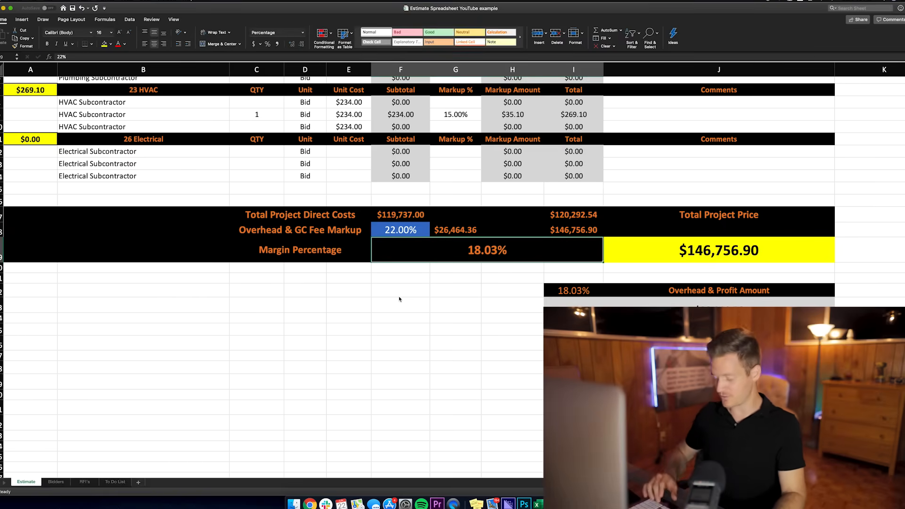
Return the Overhead & GC Fee Markup to 15%
key(Up)
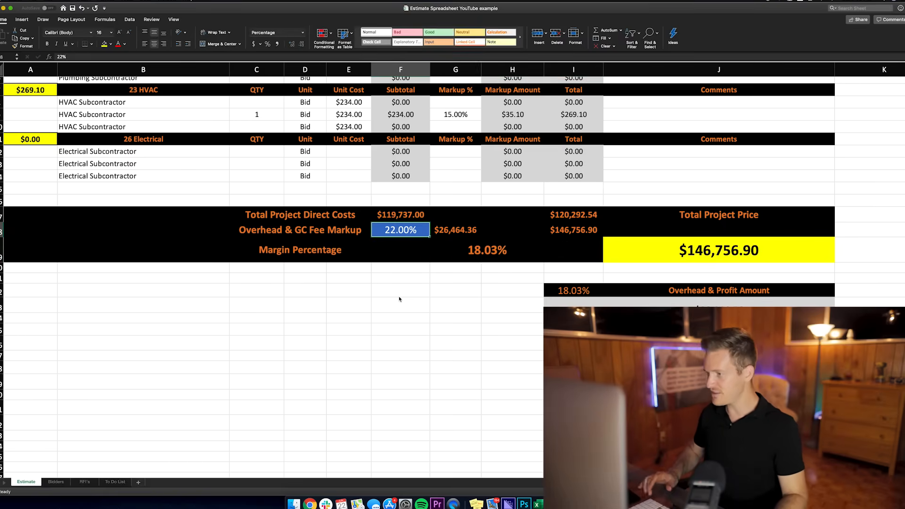
text(15)
key(Tab)
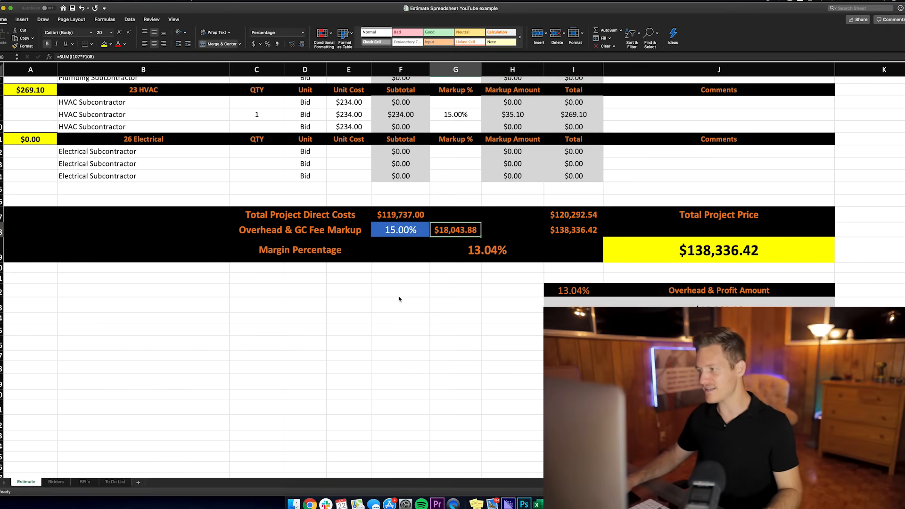
Examine the formula for the overhead fee amount beside the markup percentage and the cells it multiplies, leaving it unedited
click(408, 229)
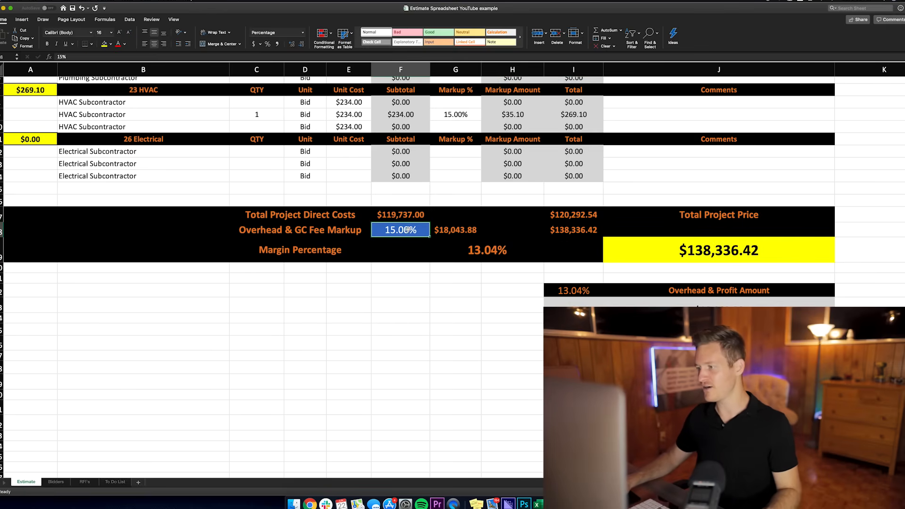
key(Escape)
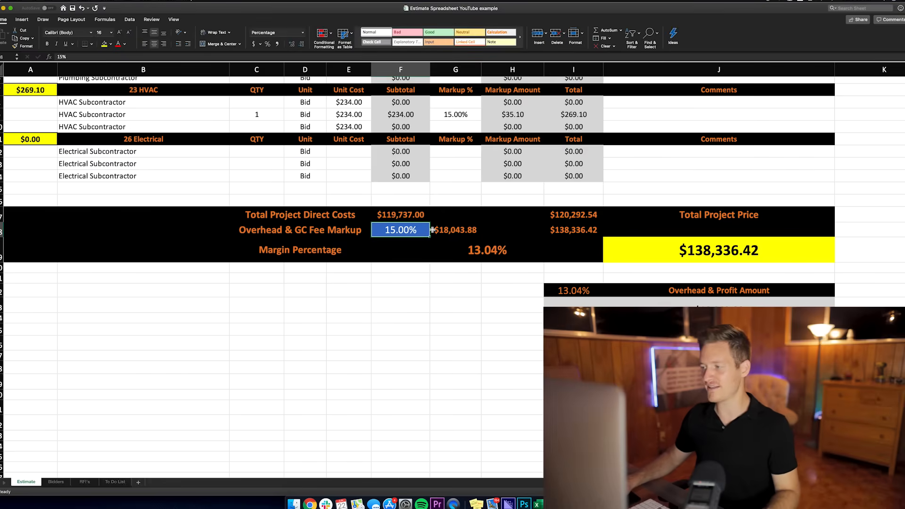
double_click(444, 230)
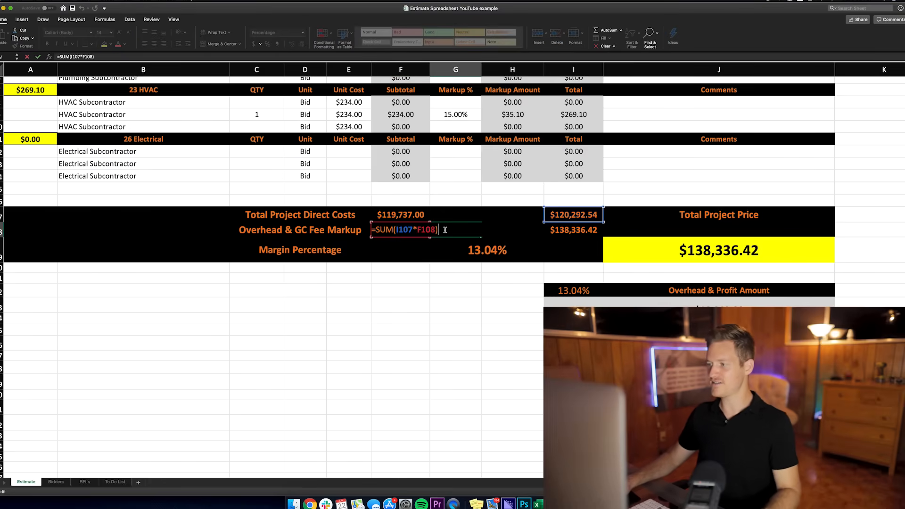
key(Escape)
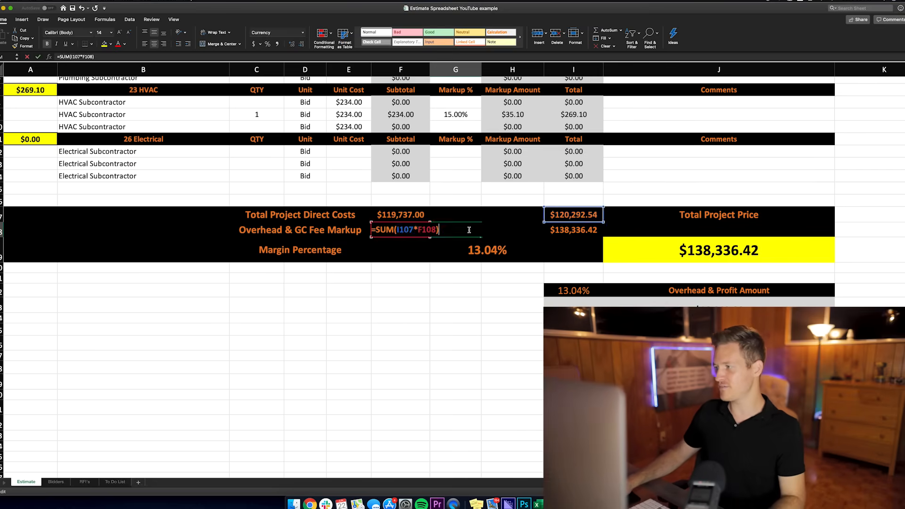
key(Return)
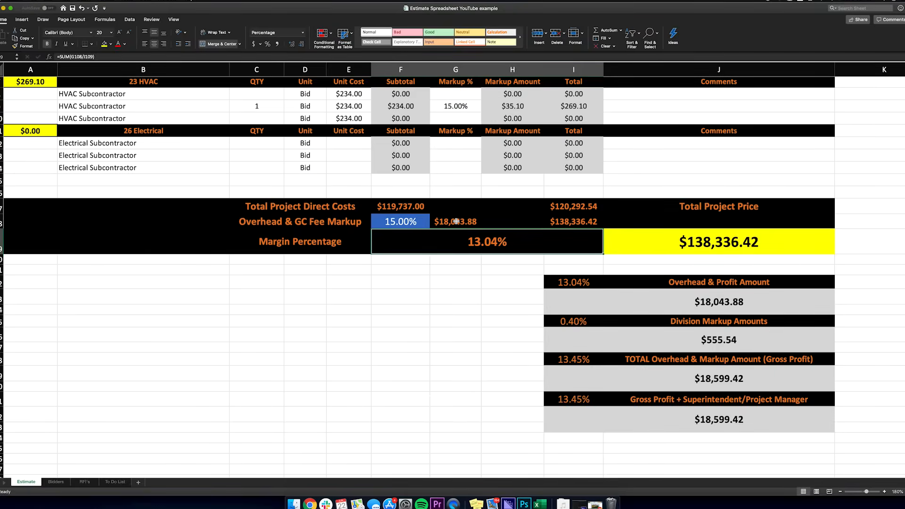
Review how the overhead fee amount and total direct costs relate to the Margin Percentage and Total Project Price
click(456, 221)
click(563, 207)
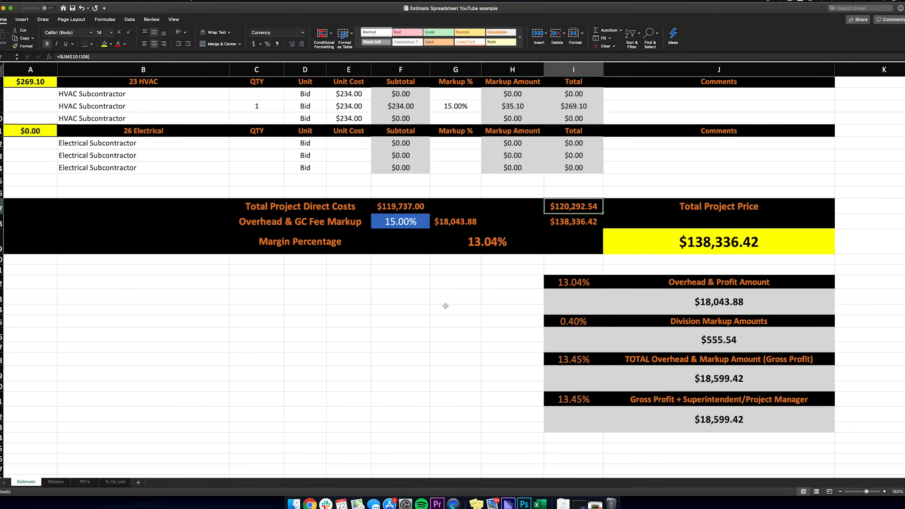
click(495, 239)
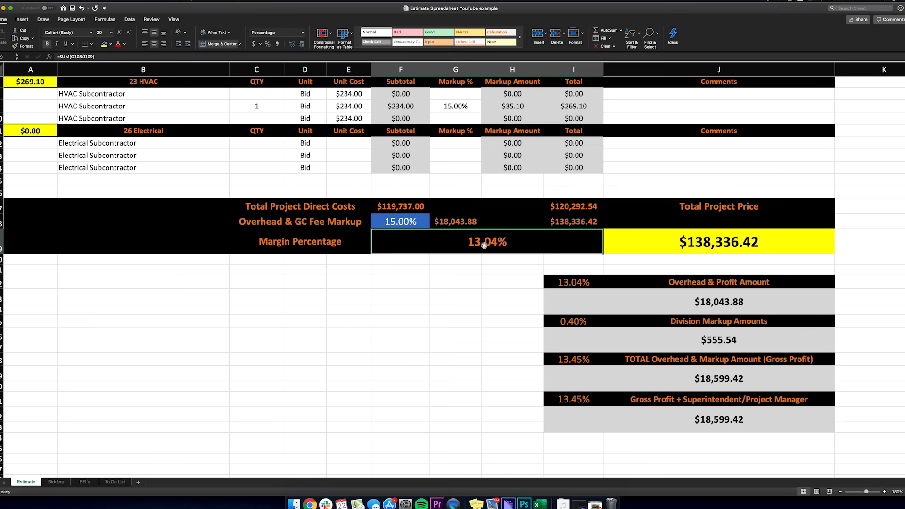
click(448, 223)
click(725, 232)
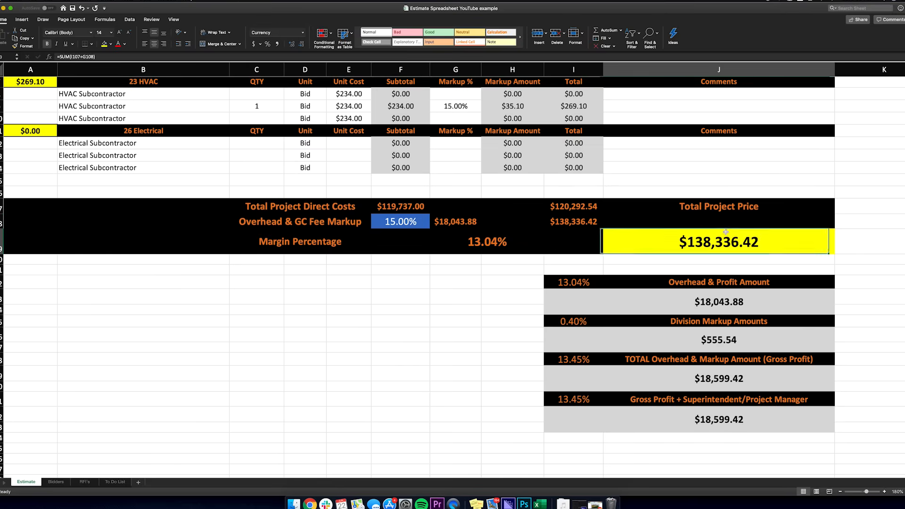